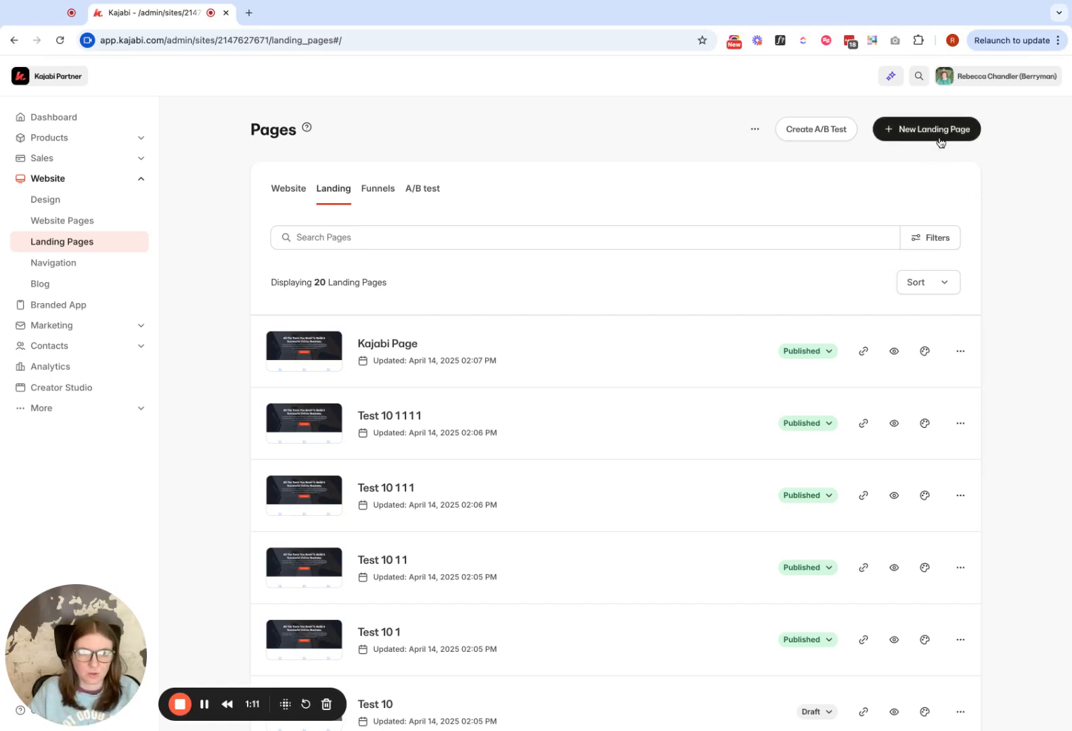
- Create a new landing page from the Blank template with the title "Redirecting to Different Website TEST"
left_click(912, 131)
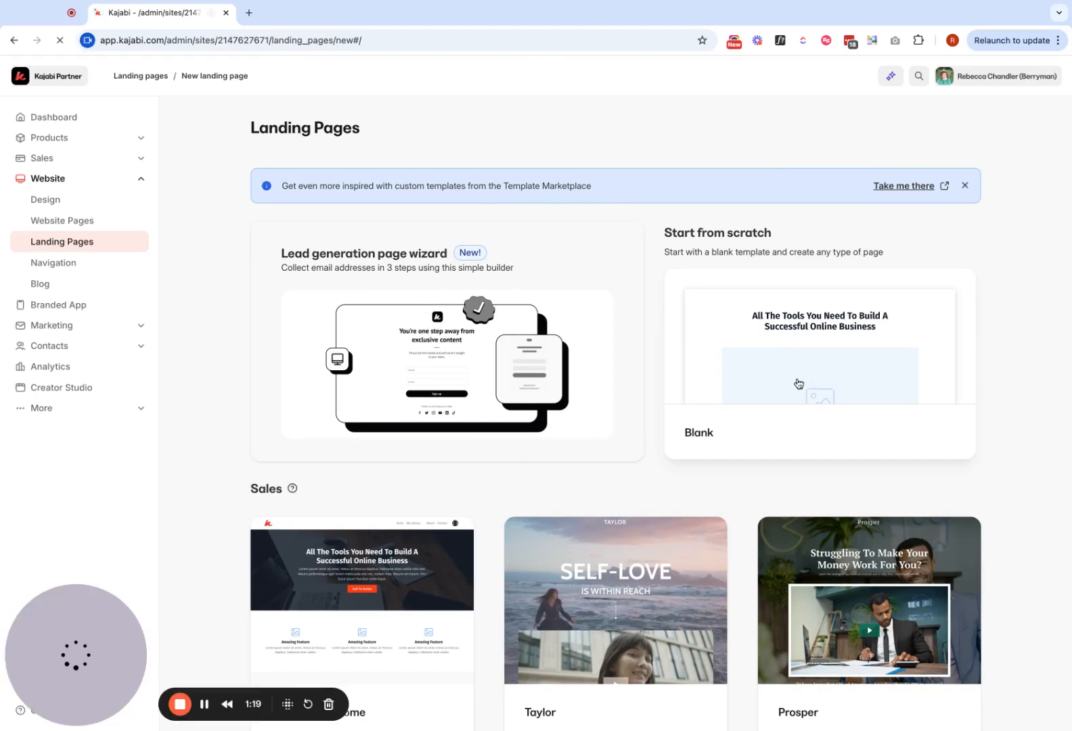
left_click(758, 363)
left_click(669, 248)
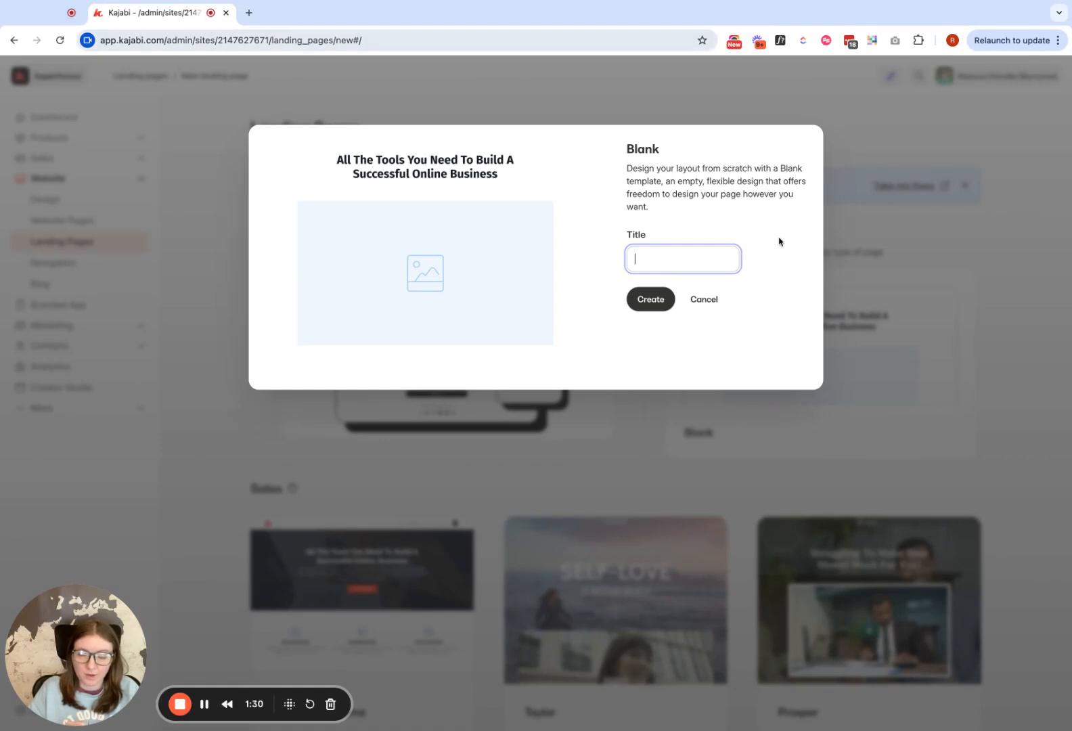
type("Redirecting")
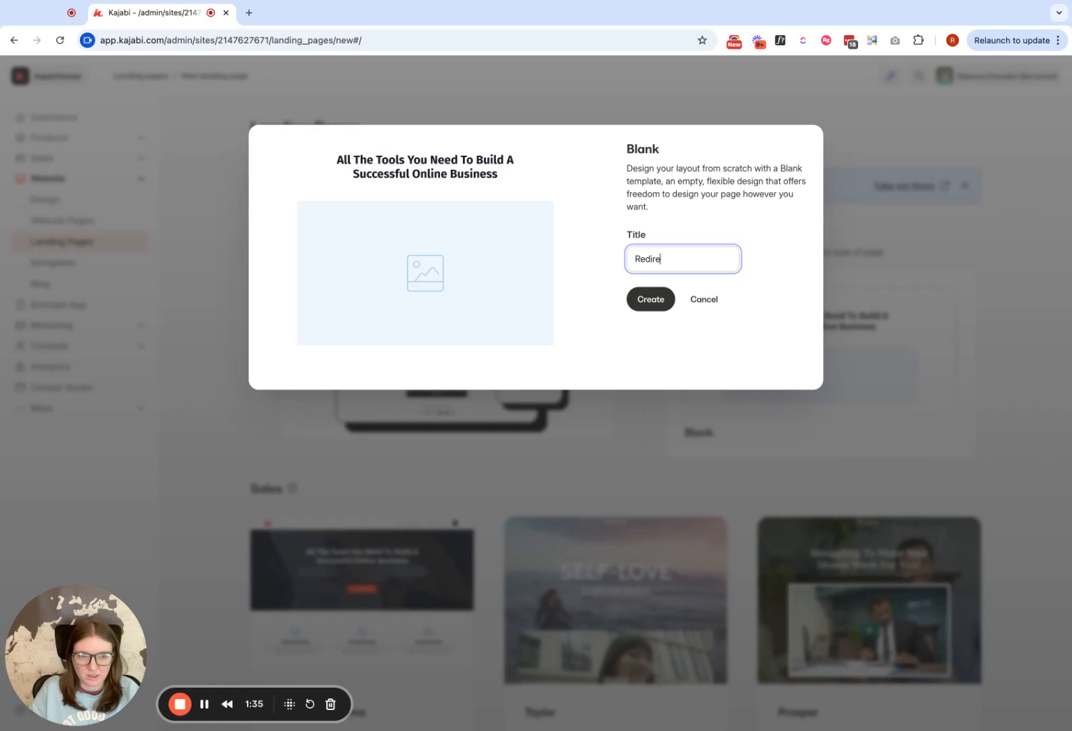
key("BackSpace")
key("BackSpace")
key("BackSpace")
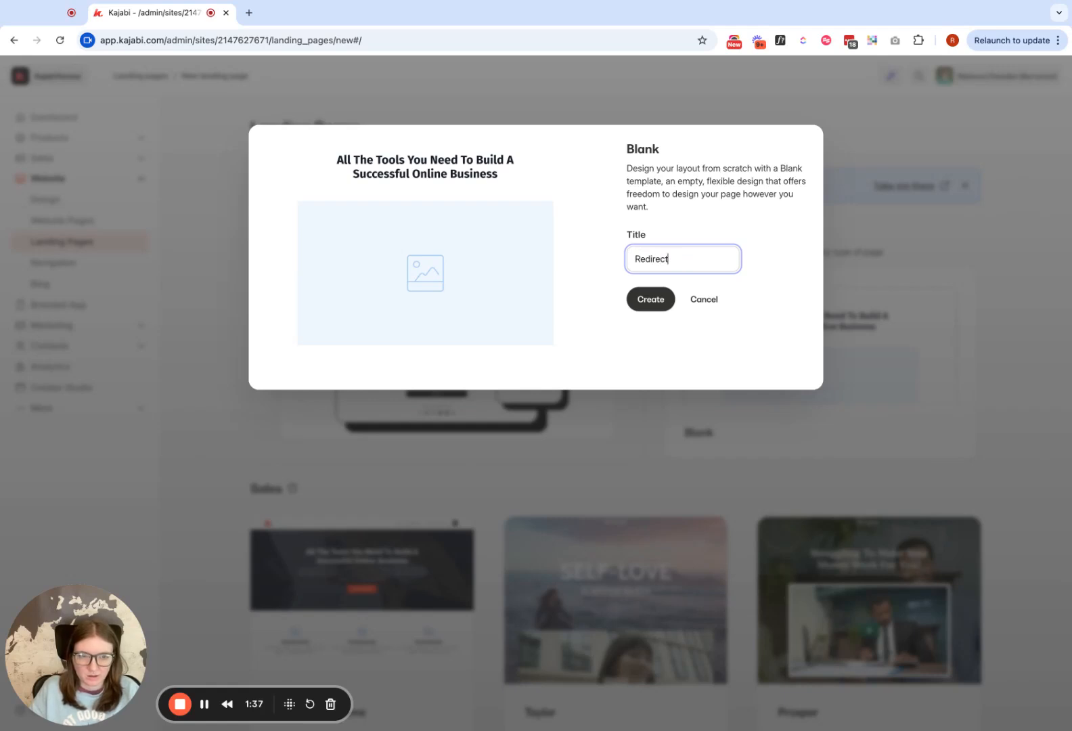
left_click(799, 278)
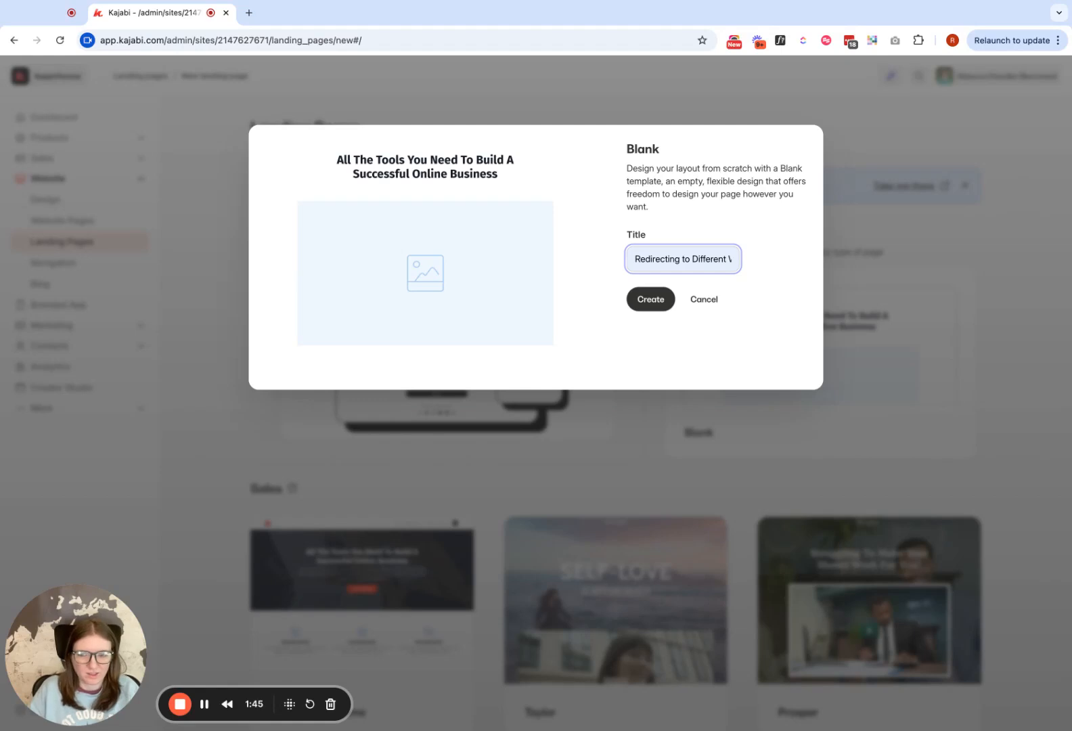
left_click(645, 308)
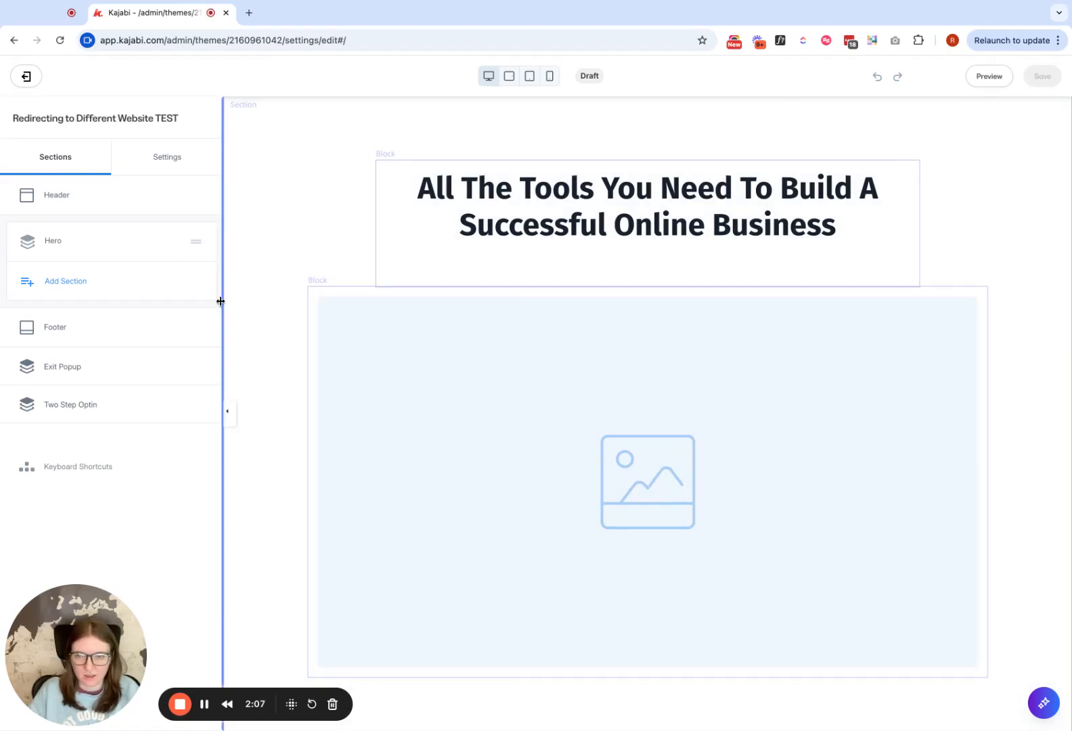
- Delete the image block from the Hero section
left_click(296, 323)
left_click(170, 238)
left_click(162, 328)
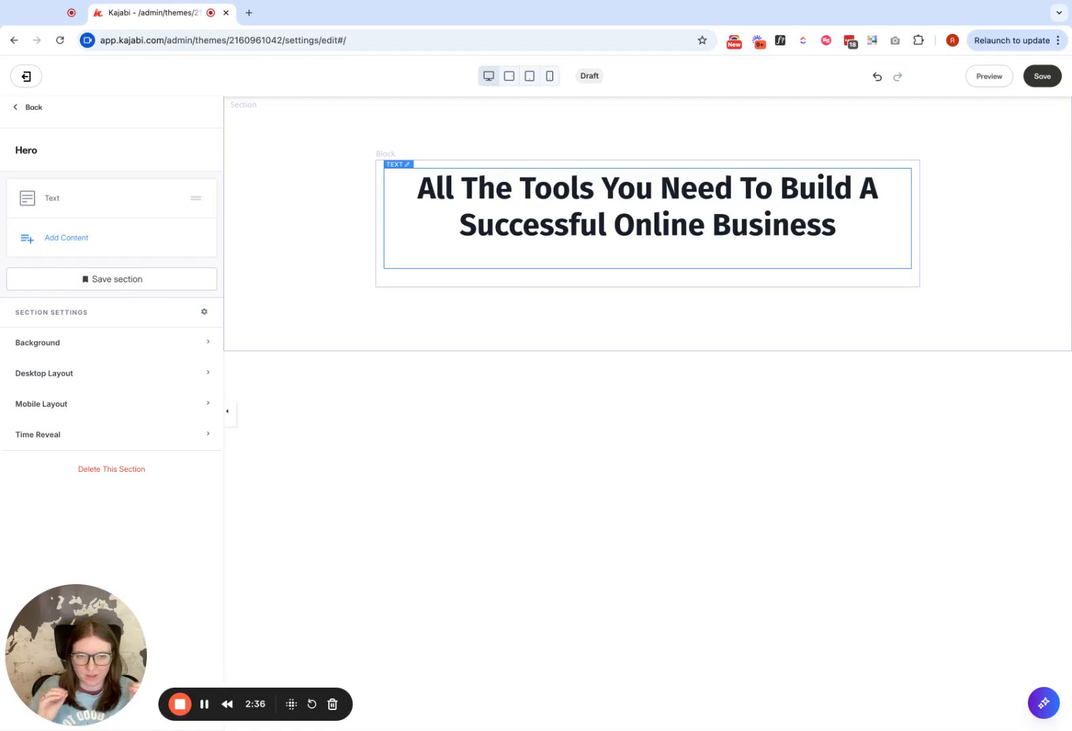
- Replace the Hero heading text with "You are being redirected..."
left_click(491, 222)
triple_click(407, 189)
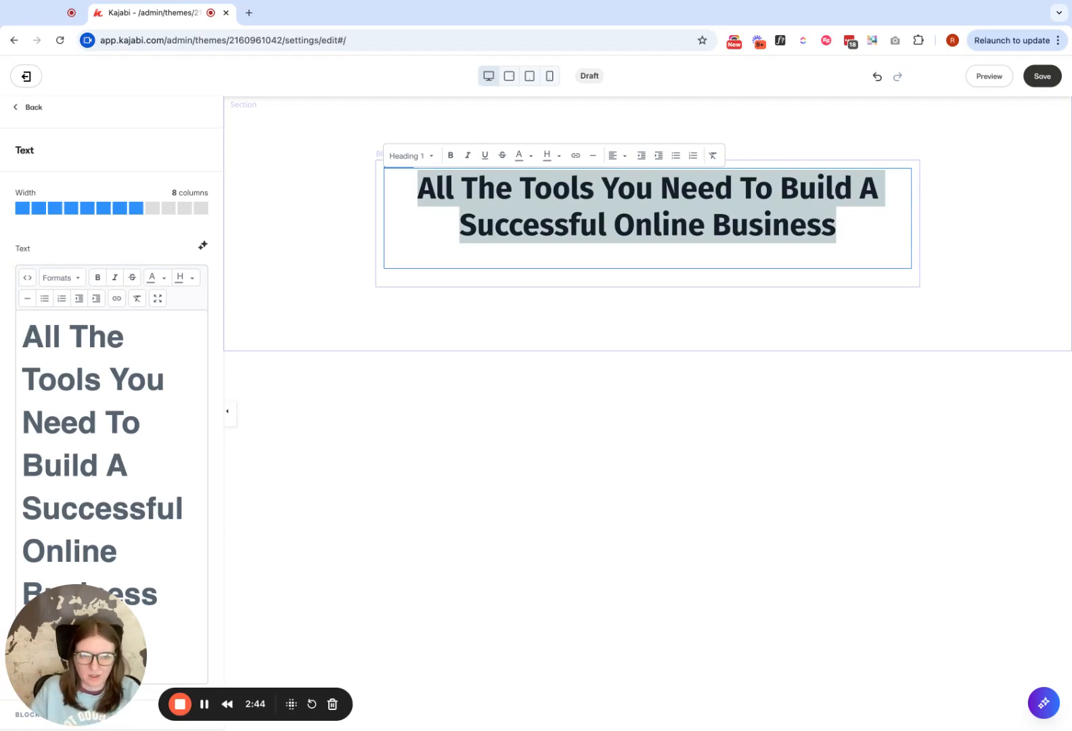
type("Redirec")
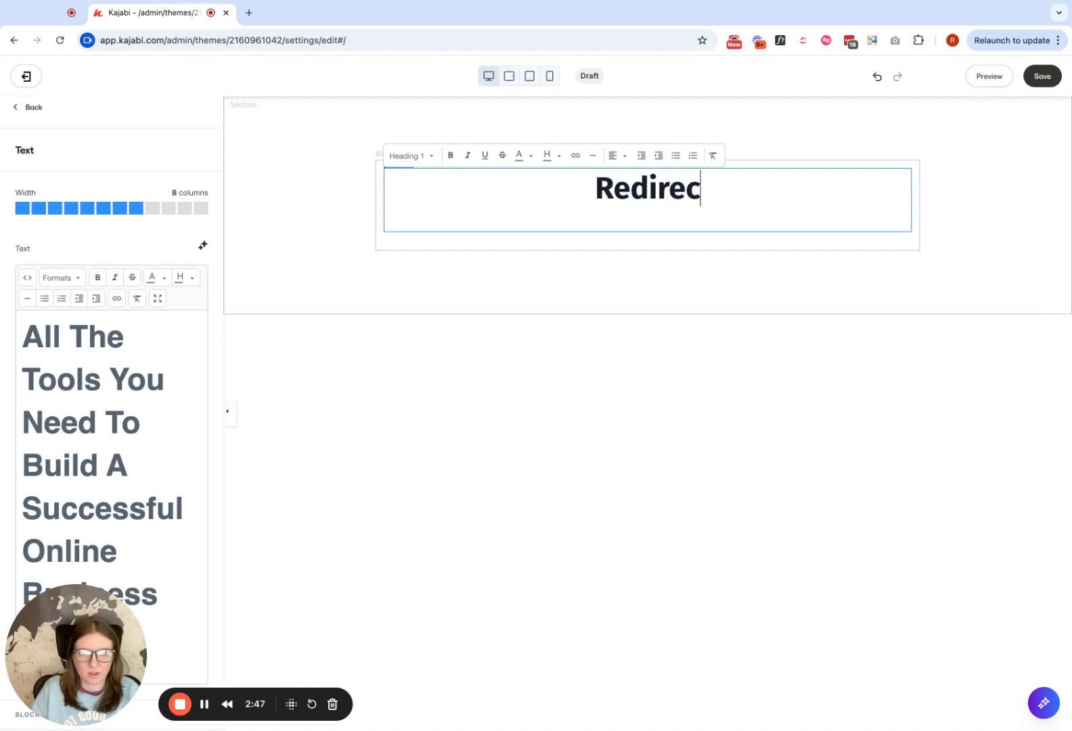
key("BackSpace")
key("BackSpace")
key("BackSpace")
key("BackSpace")
key("BackSpace")
key("BackSpace")
key("BackSpace")
type("YO")
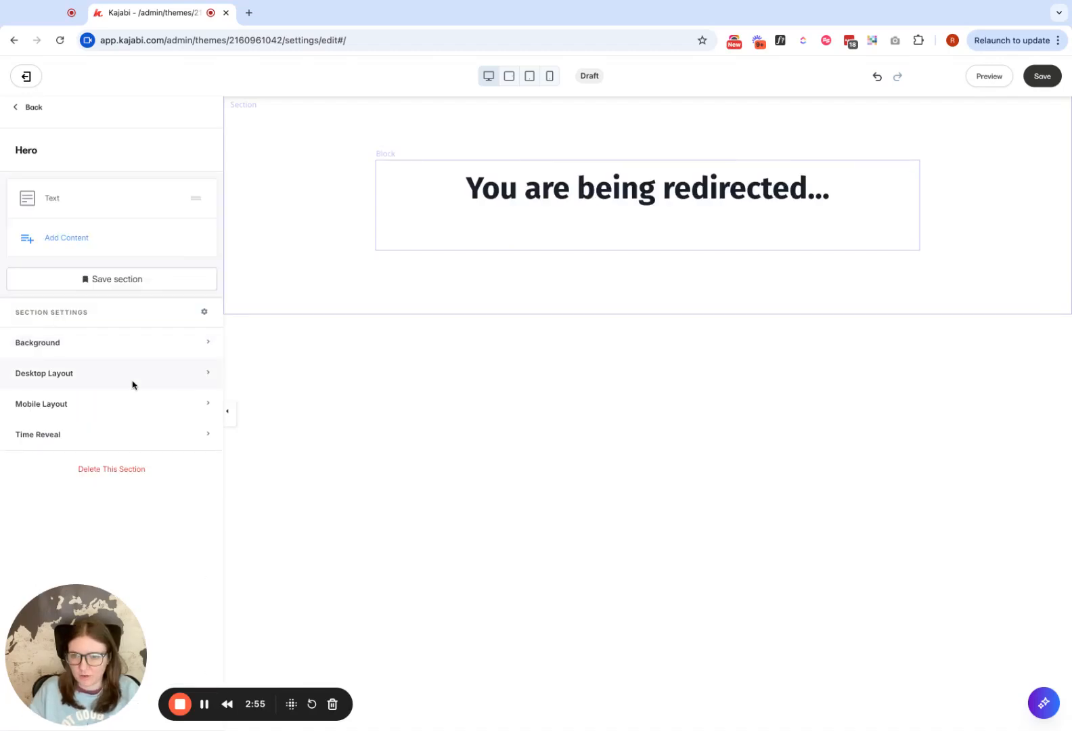
- Make the Hero section full height in its desktop layout, leaving full width off
left_click(132, 376)
scroll(139, 440, "down", 3)
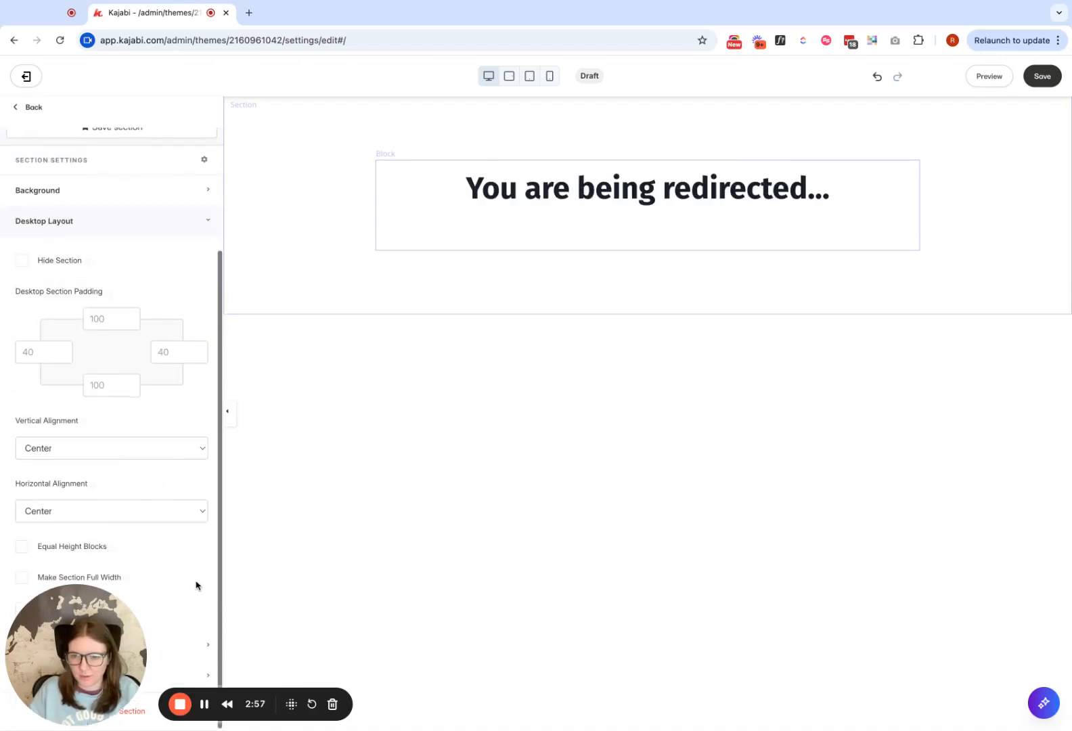
left_click(19, 579)
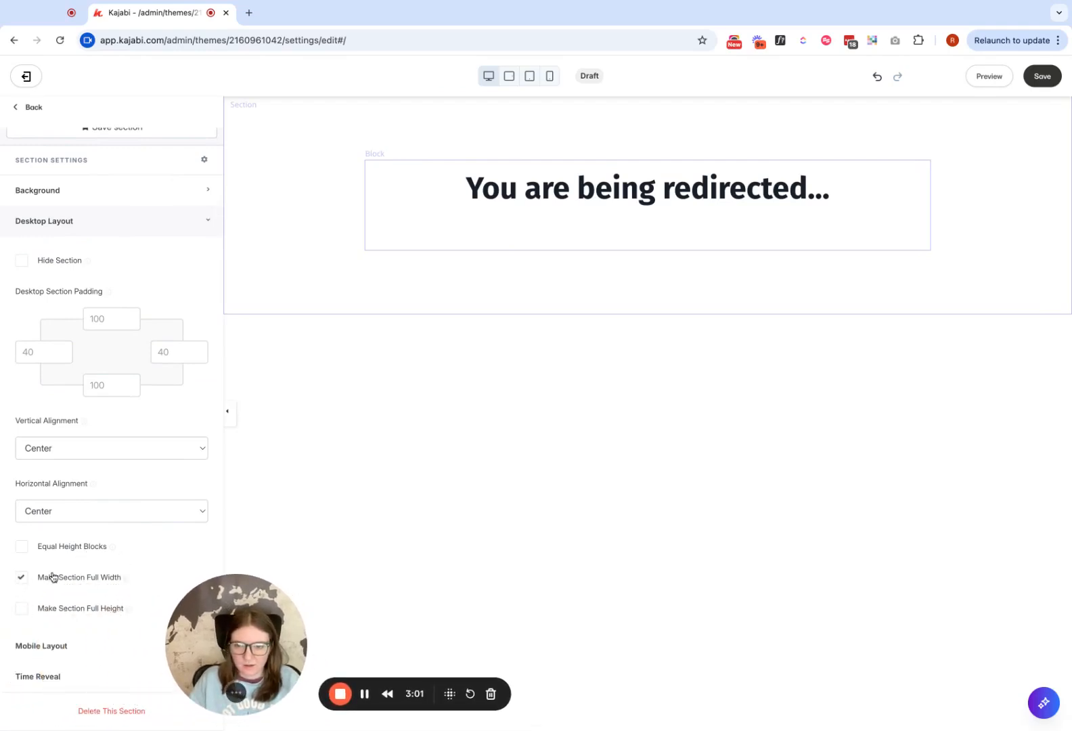
left_click(17, 578)
left_click(22, 607)
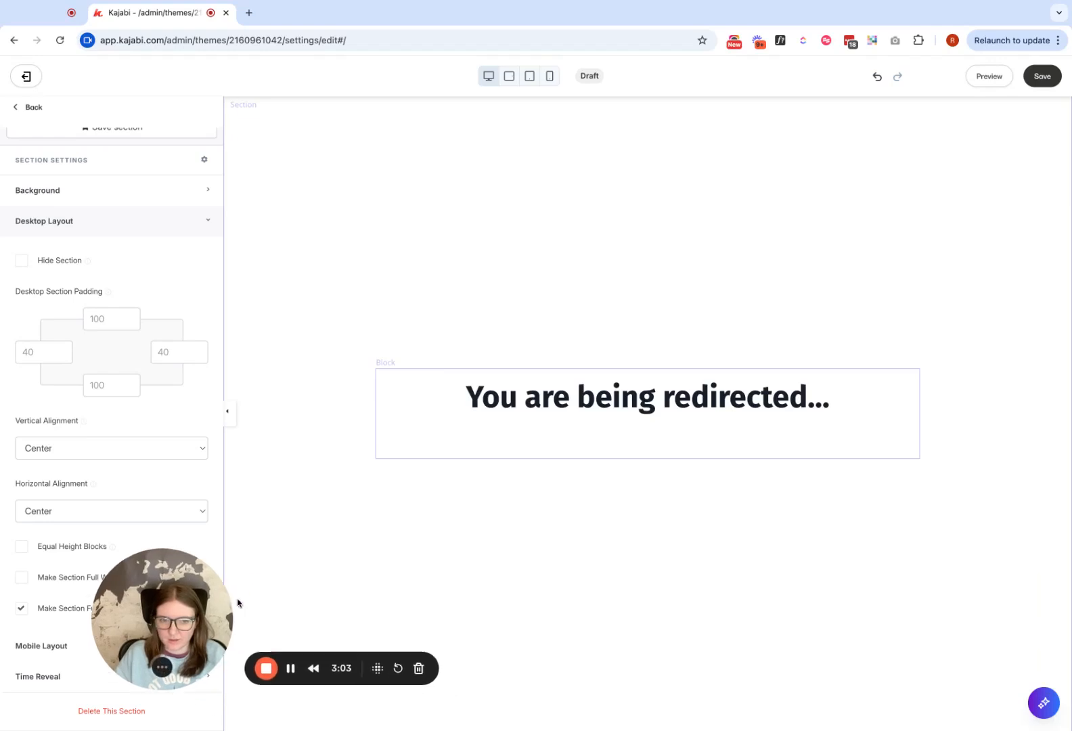
- Remove the empty line below the heading in the Hero text block
left_click(643, 439)
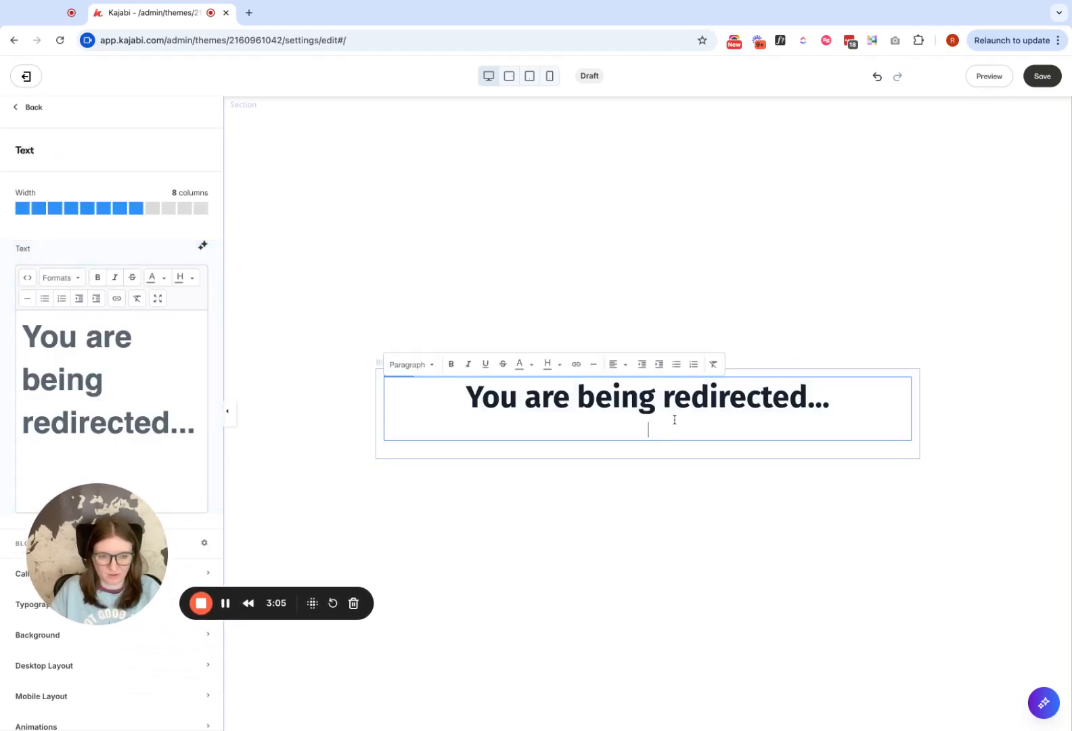
left_click(567, 521)
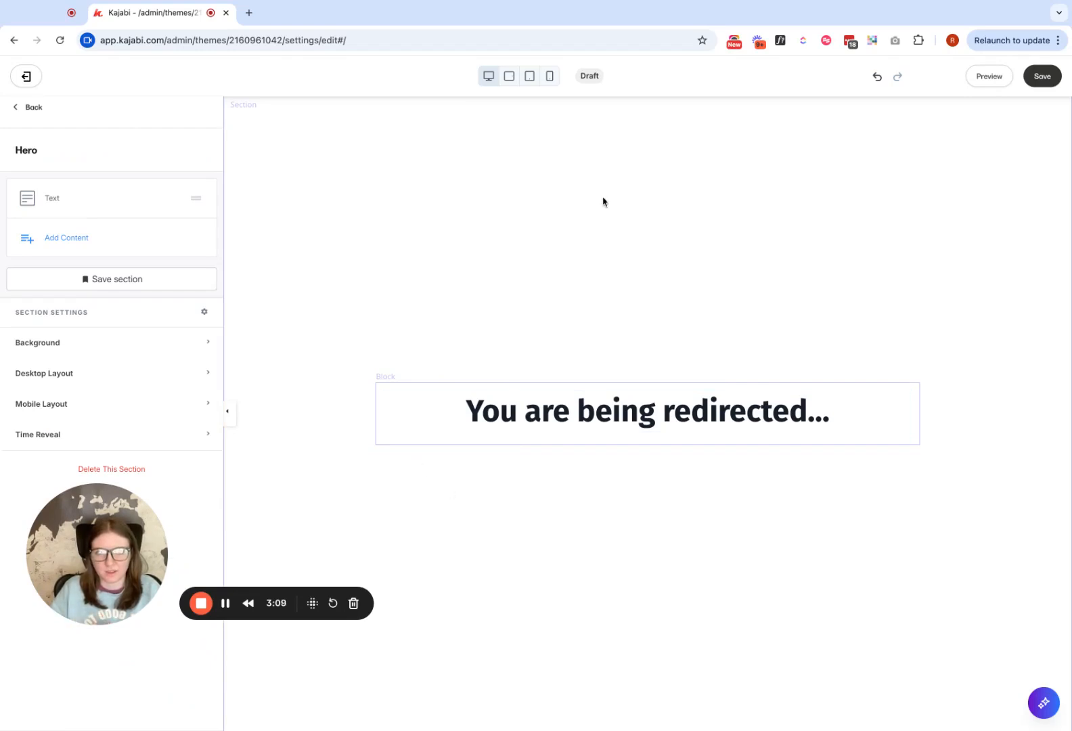
- Check the page in the mobile view, save it, and return to the desktop view
left_click(550, 78)
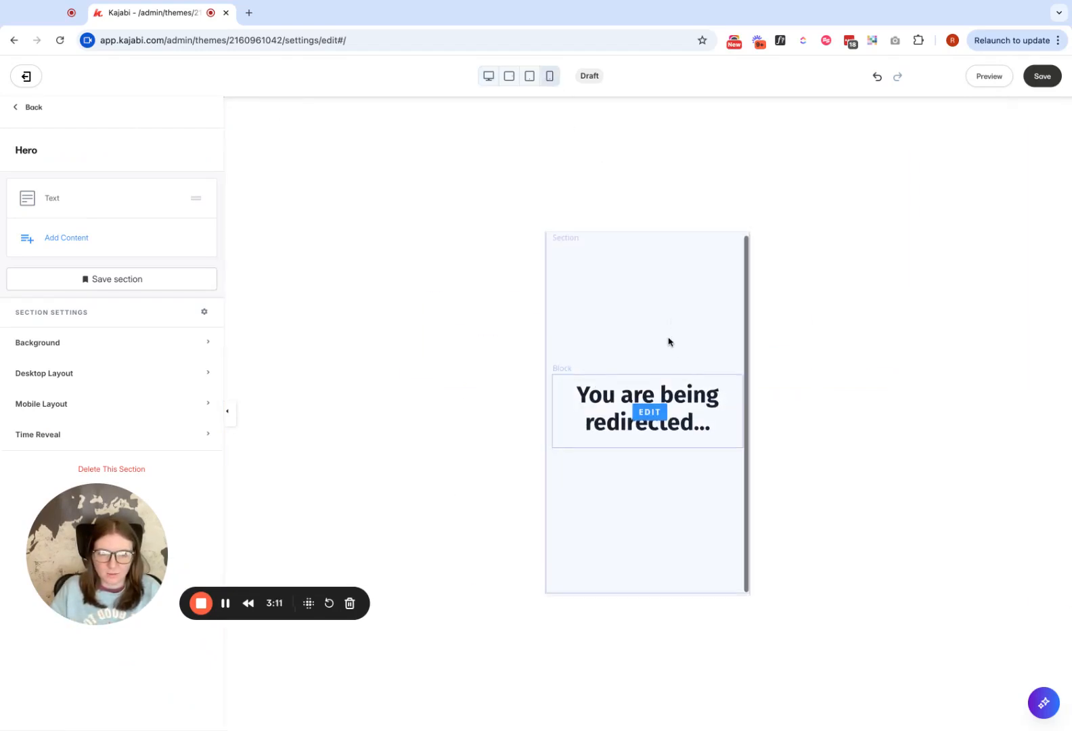
left_click(1048, 76)
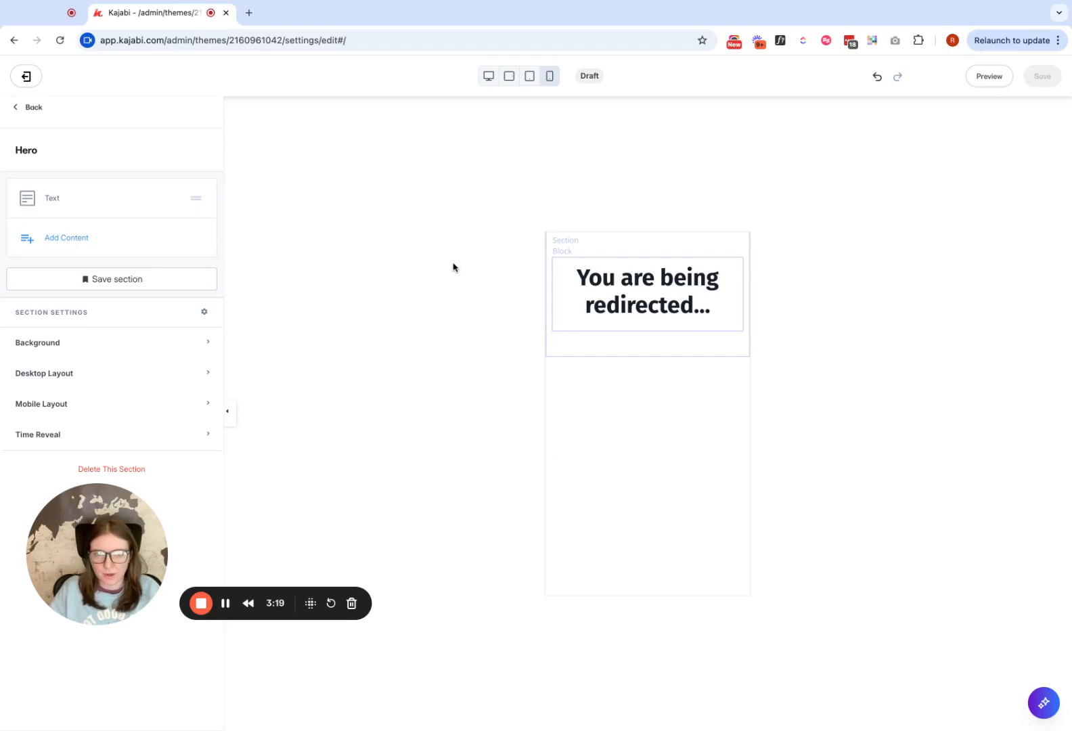
left_click(493, 76)
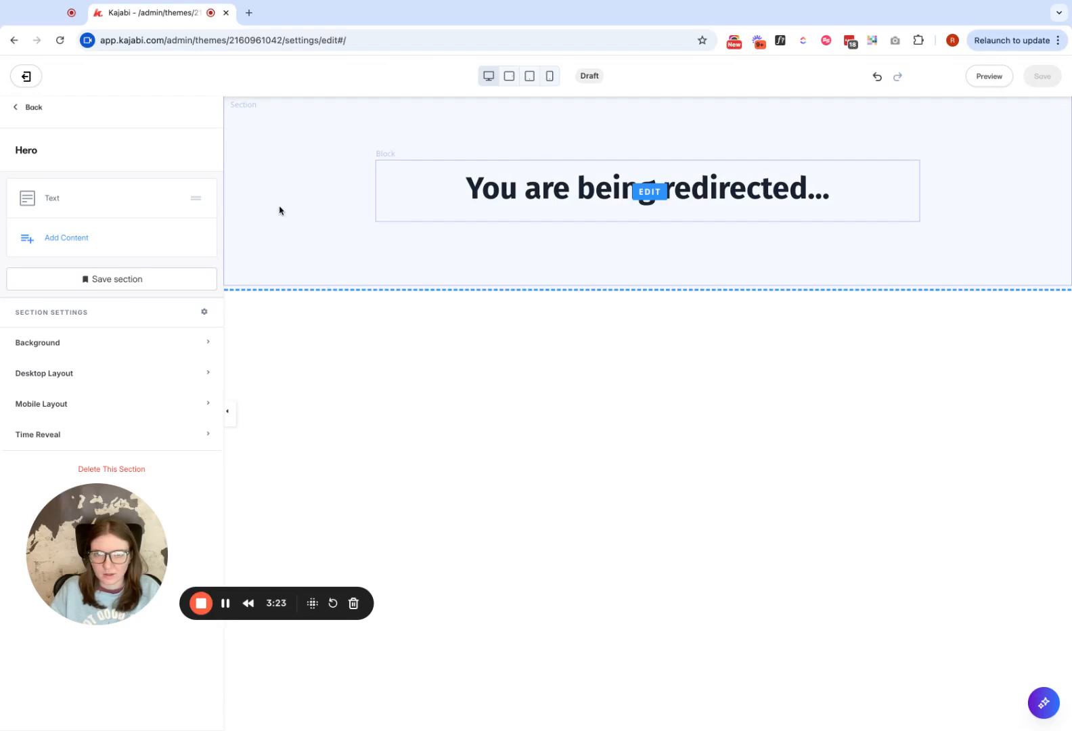
- Add a Custom Code block to the Hero section and replace its placeholder with <script>document.location.href="yourlink";</script>
left_click(74, 239)
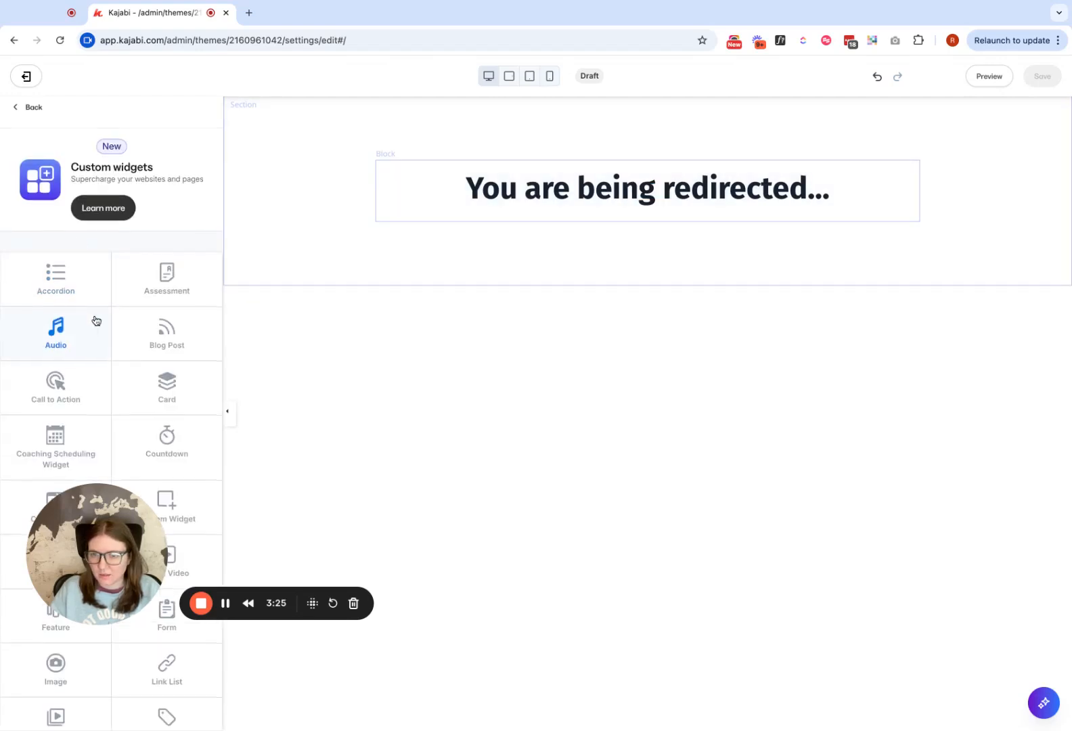
scroll(96, 320, "down", 3)
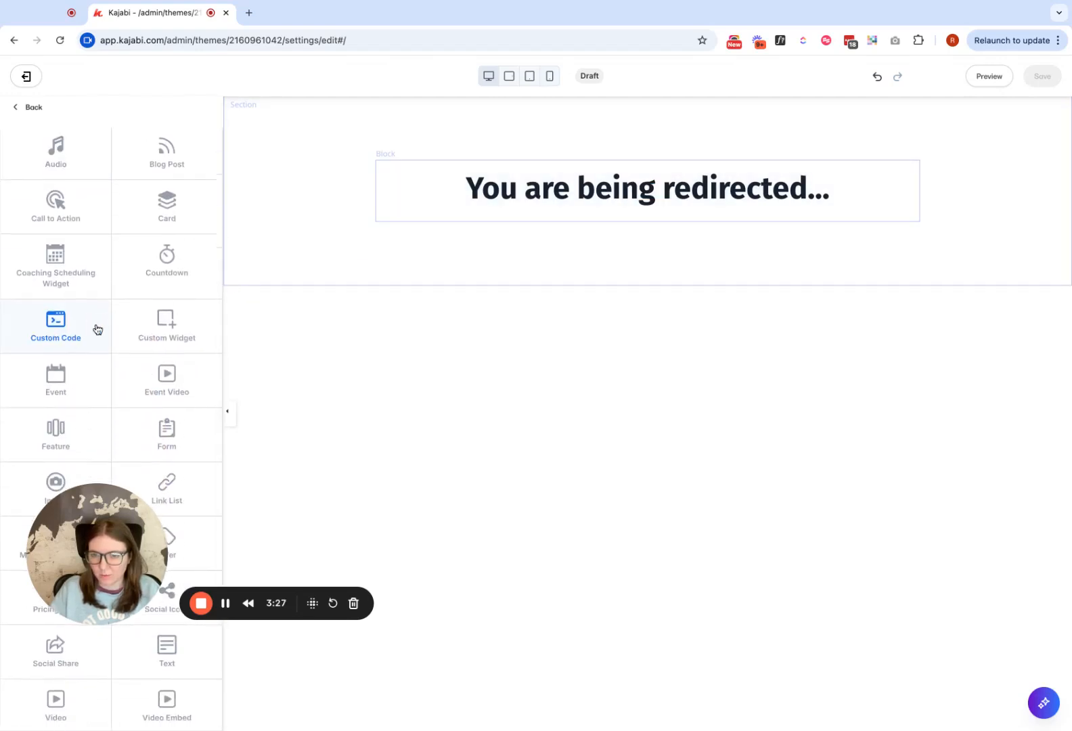
left_click(57, 333)
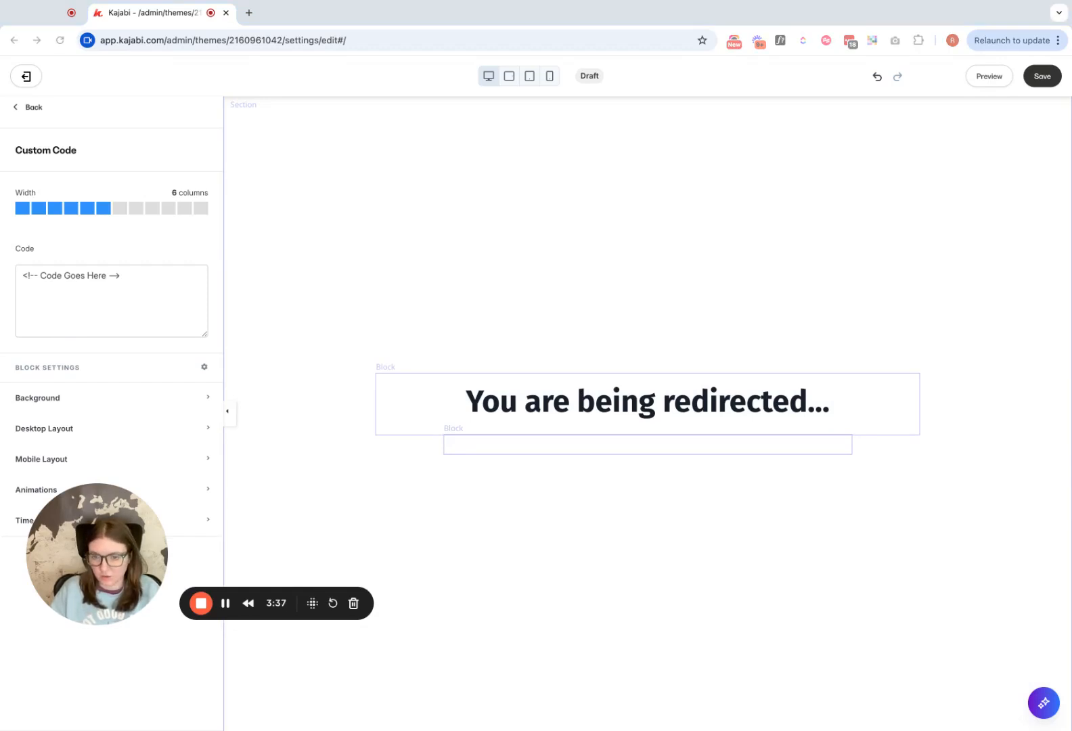
left_click(169, 288)
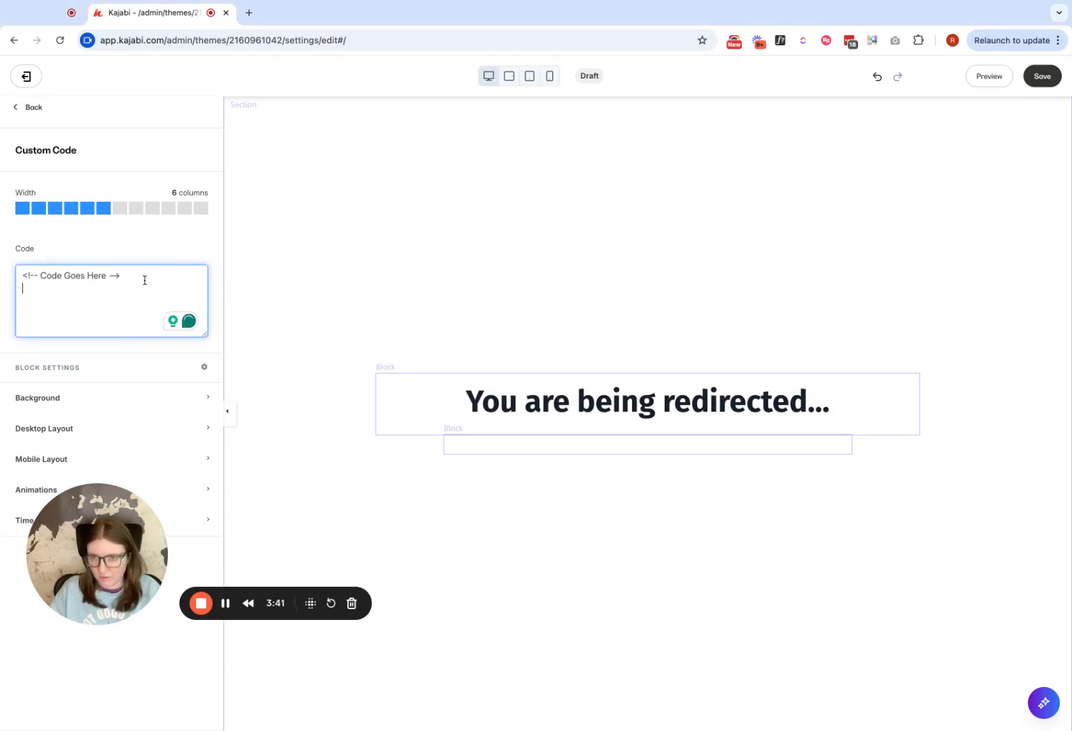
left_click_drag(136, 276, 22, 276)
type("<script>document.location.href=\"yourlink\";</script>")
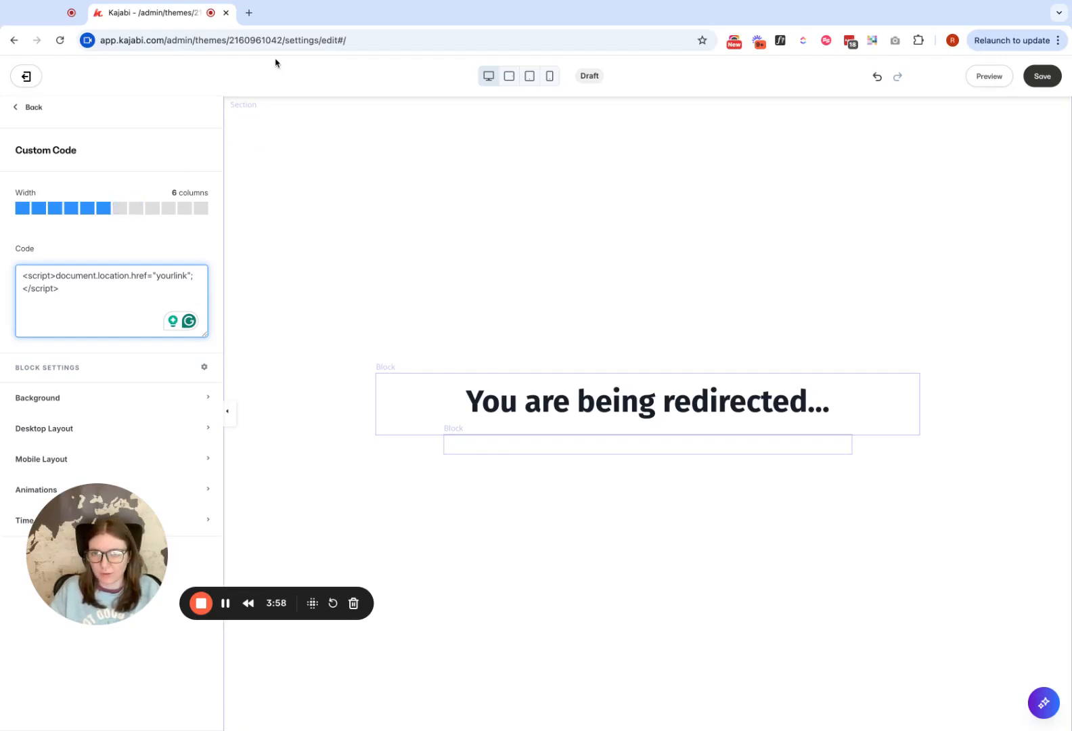
- Load nerdvisionstudio.com in a new browser tab and copy its full web address
left_click(249, 12)
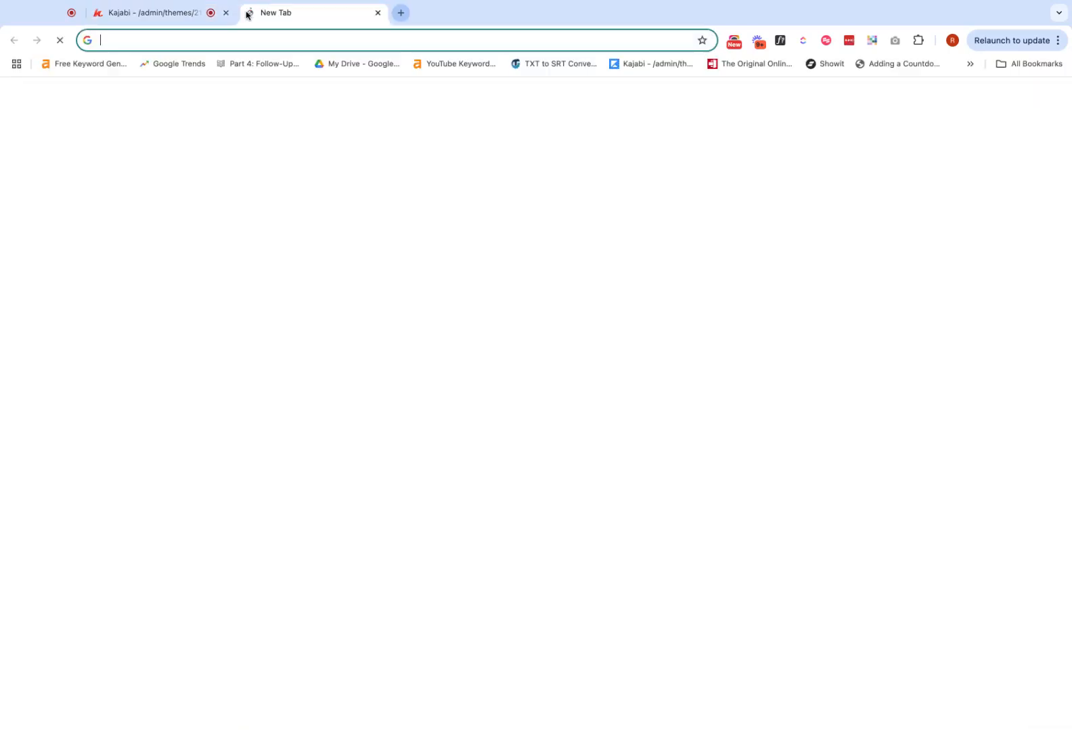
type("nerdvisionstudio.com")
key("Return")
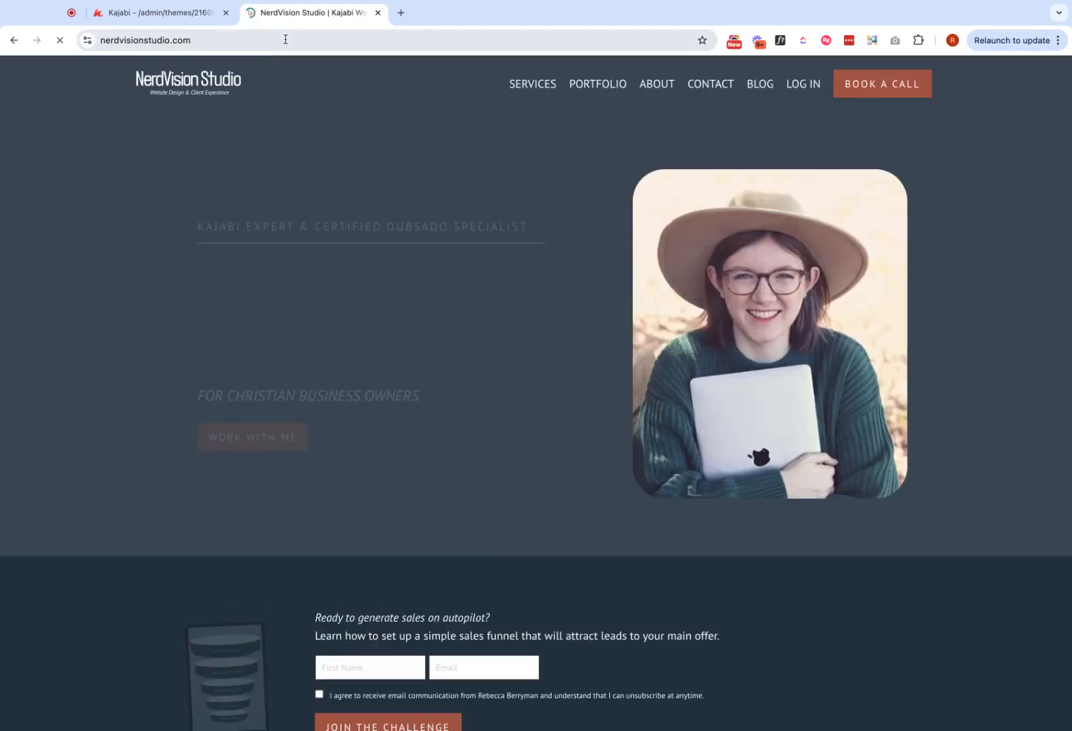
left_click(288, 39)
key("ctrl+c")
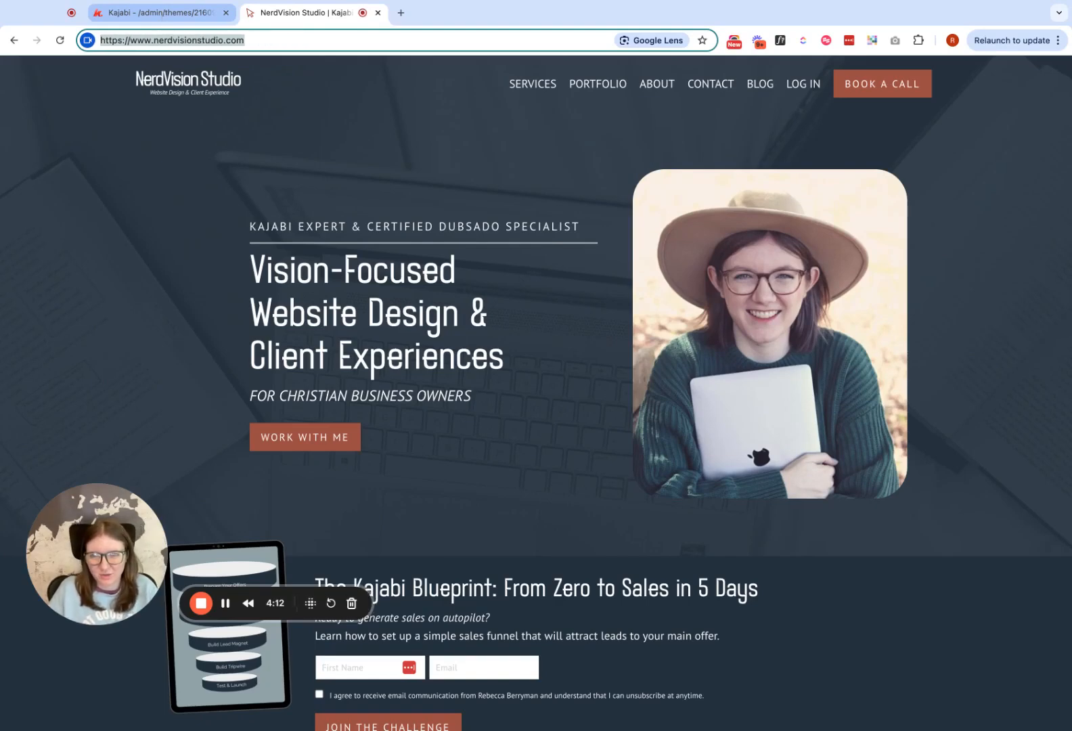
left_click(183, 13)
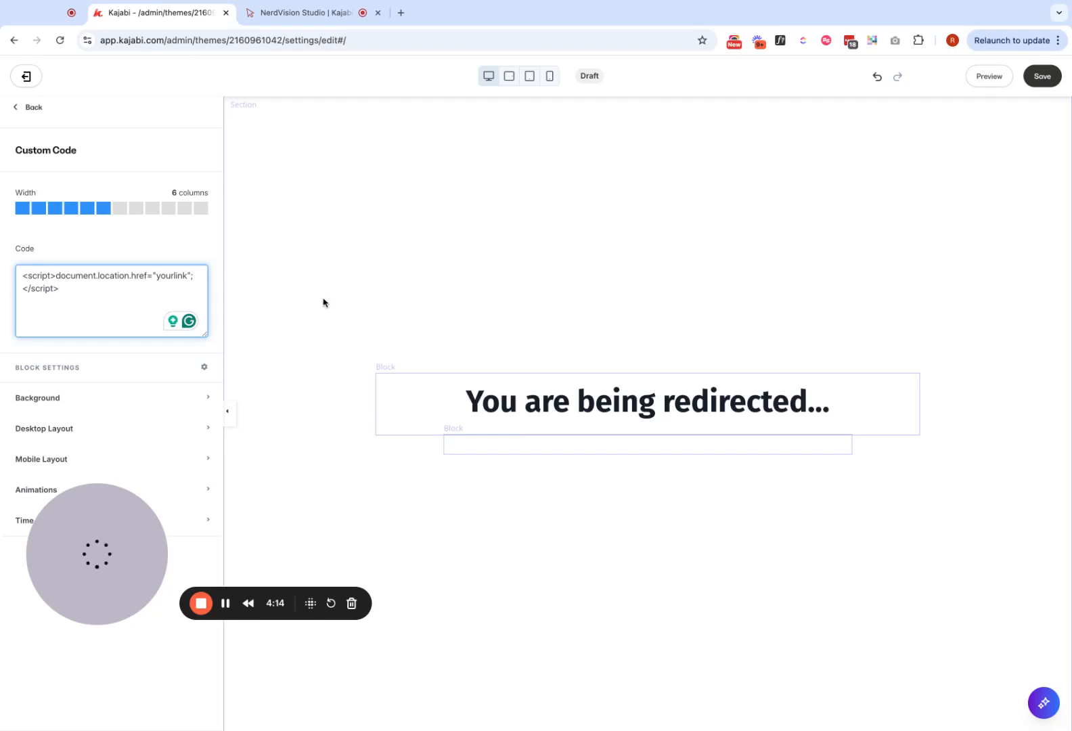
double_click(176, 276)
key("ctrl+v")
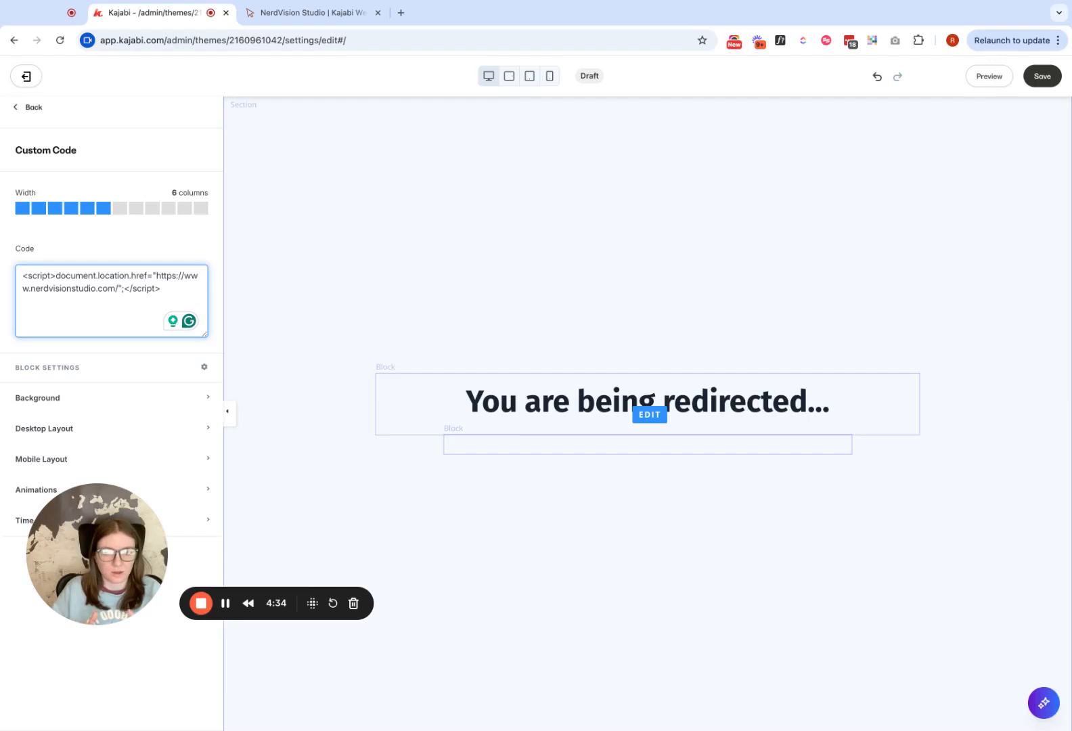
left_click(1042, 76)
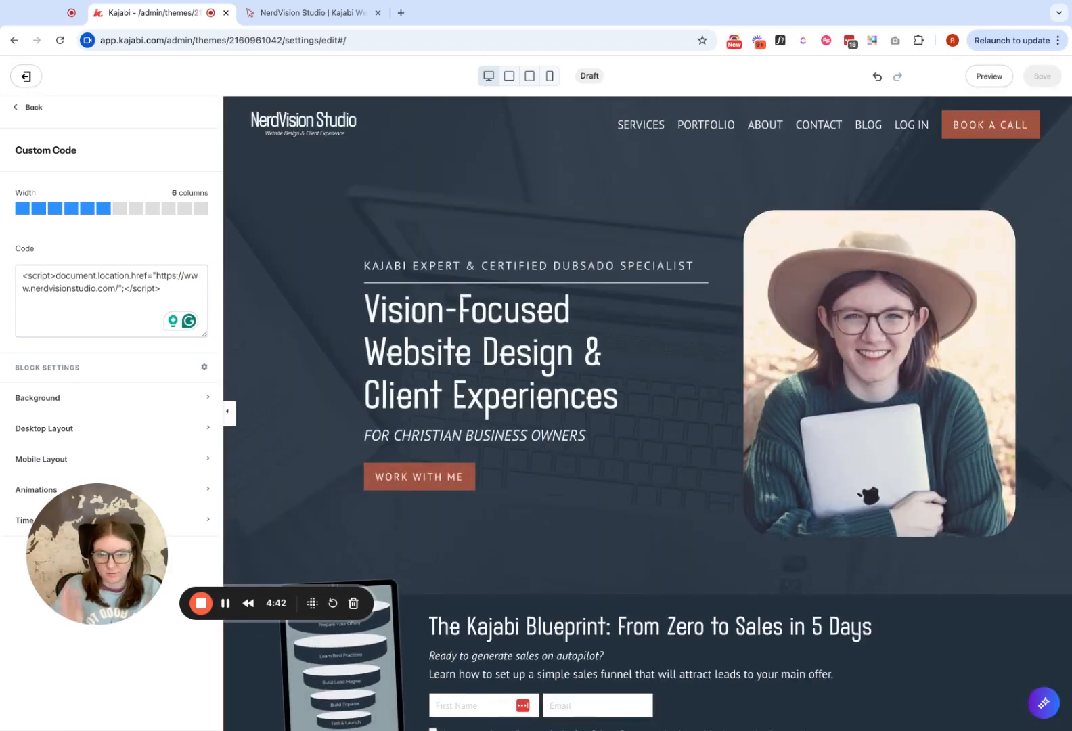
scroll(552, 293, "down", 15)
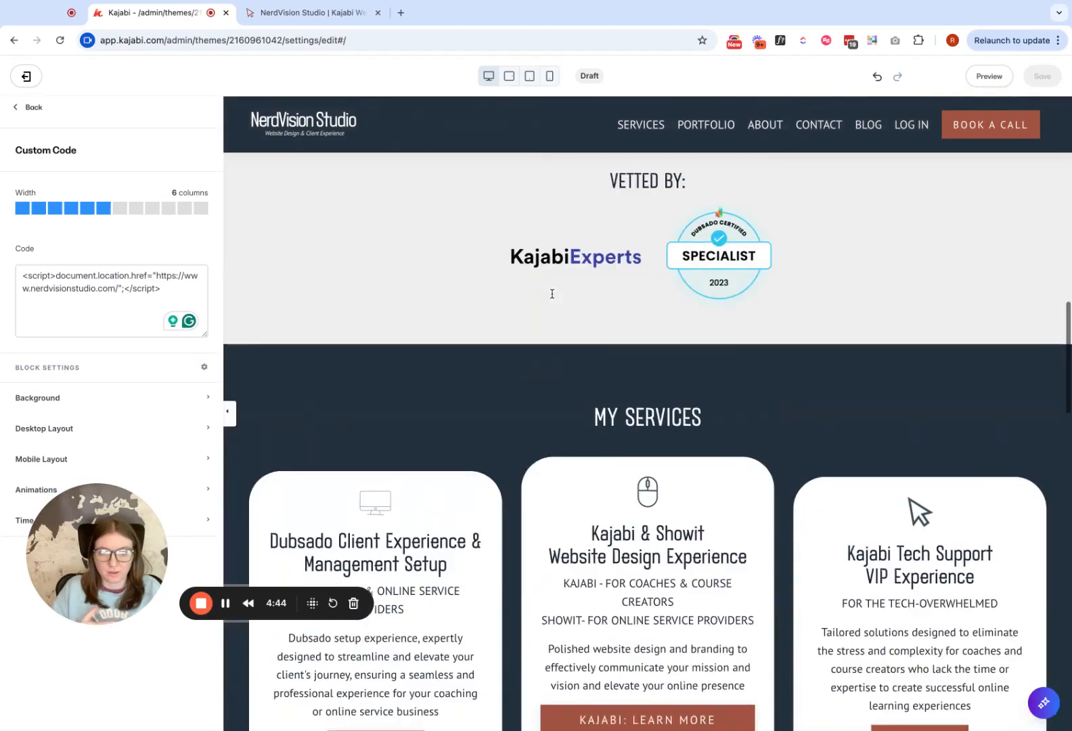
scroll(552, 294, "down", 5)
scroll(552, 294, "up", 20)
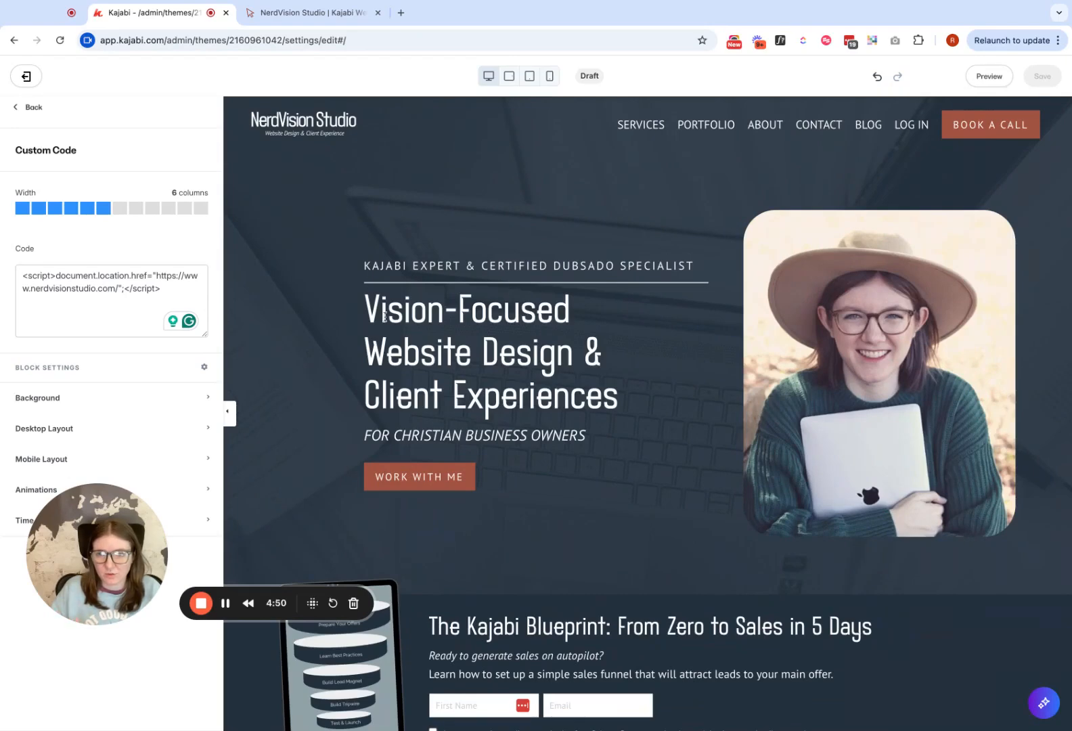
- Hide the Custom Code block in the Hero section and save the page
left_click(27, 107)
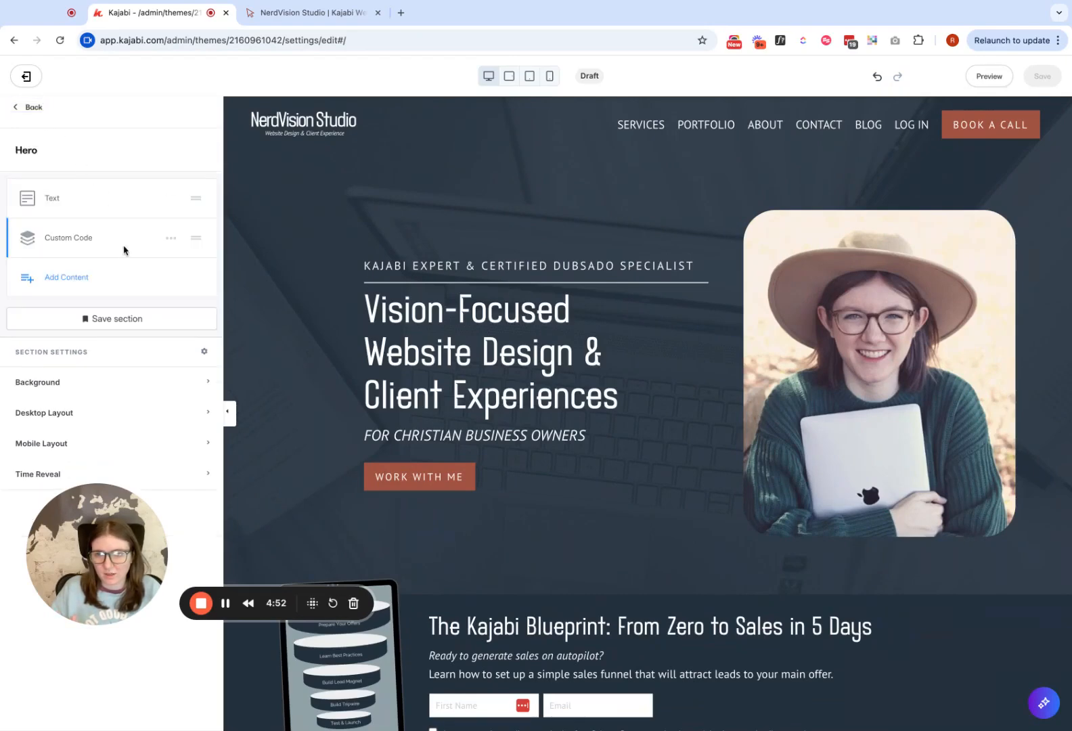
left_click(172, 242)
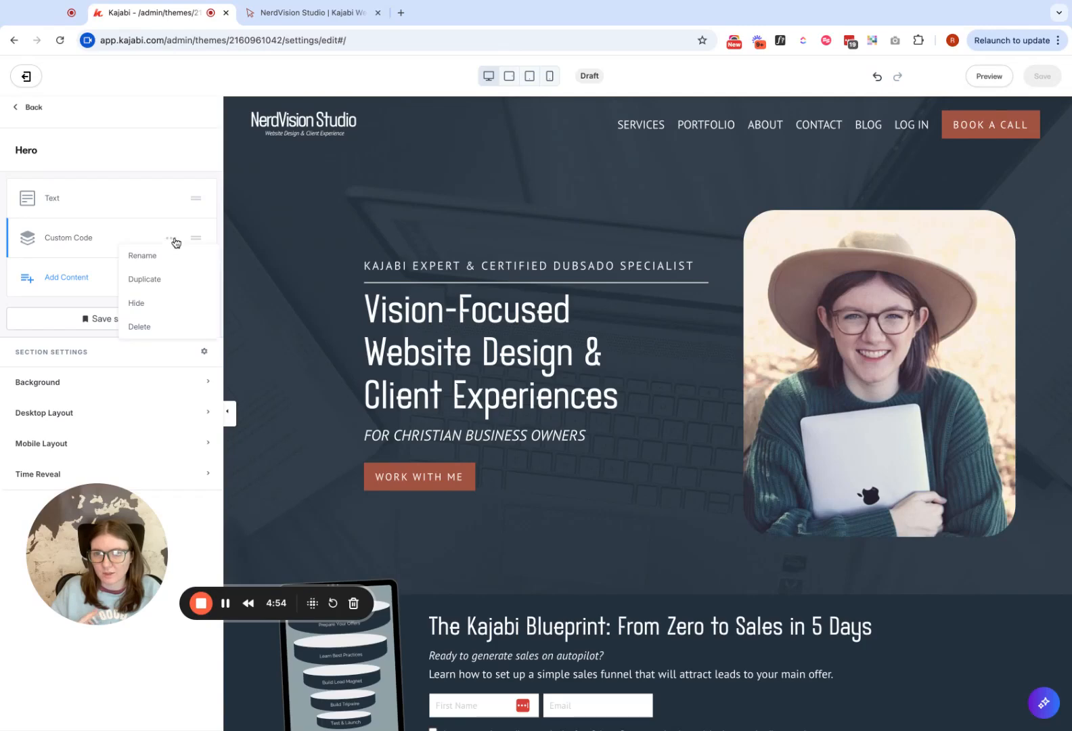
left_click(65, 239)
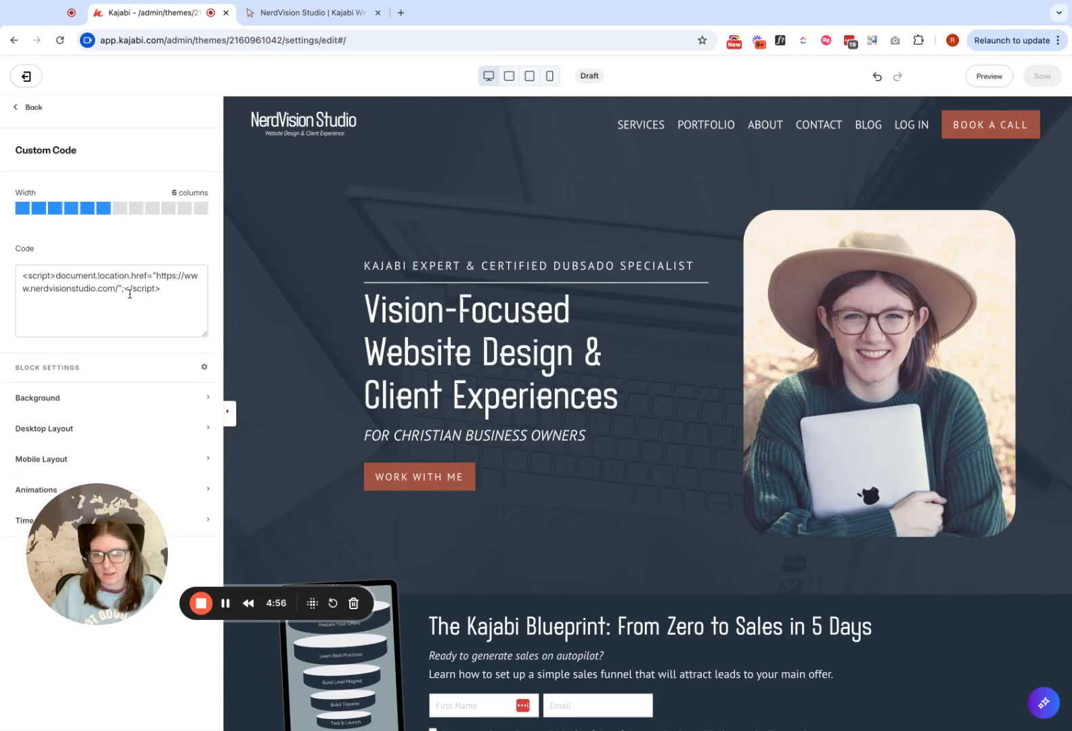
left_click(27, 107)
left_click(170, 240)
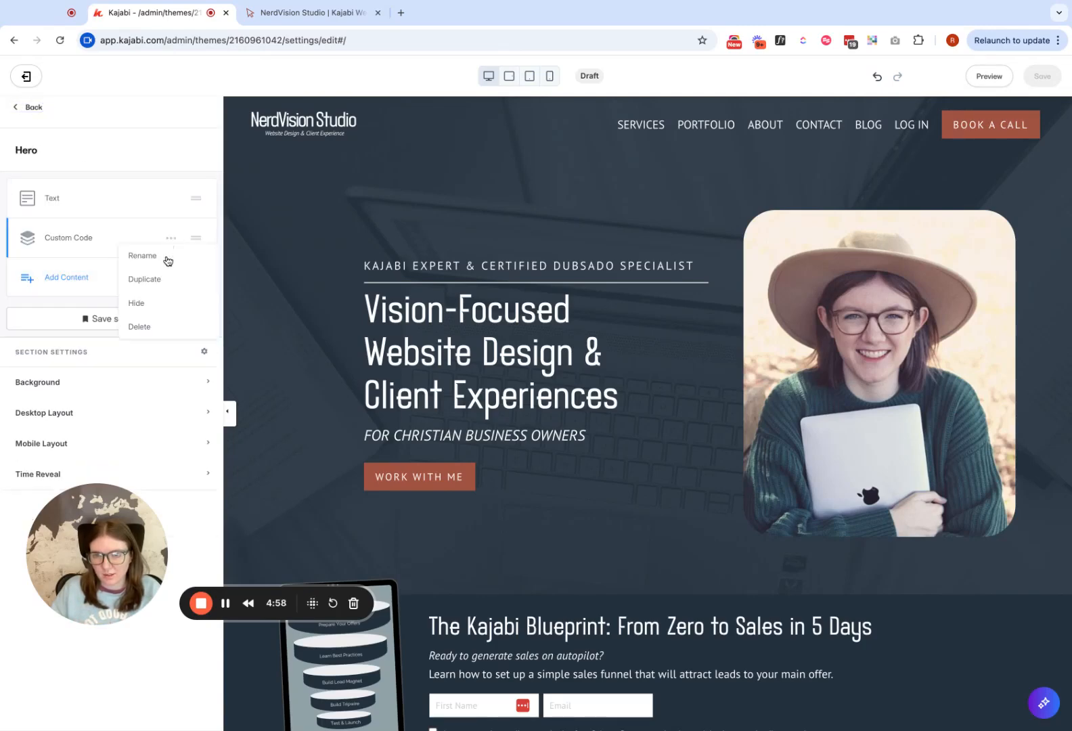
left_click(160, 304)
left_click(1042, 76)
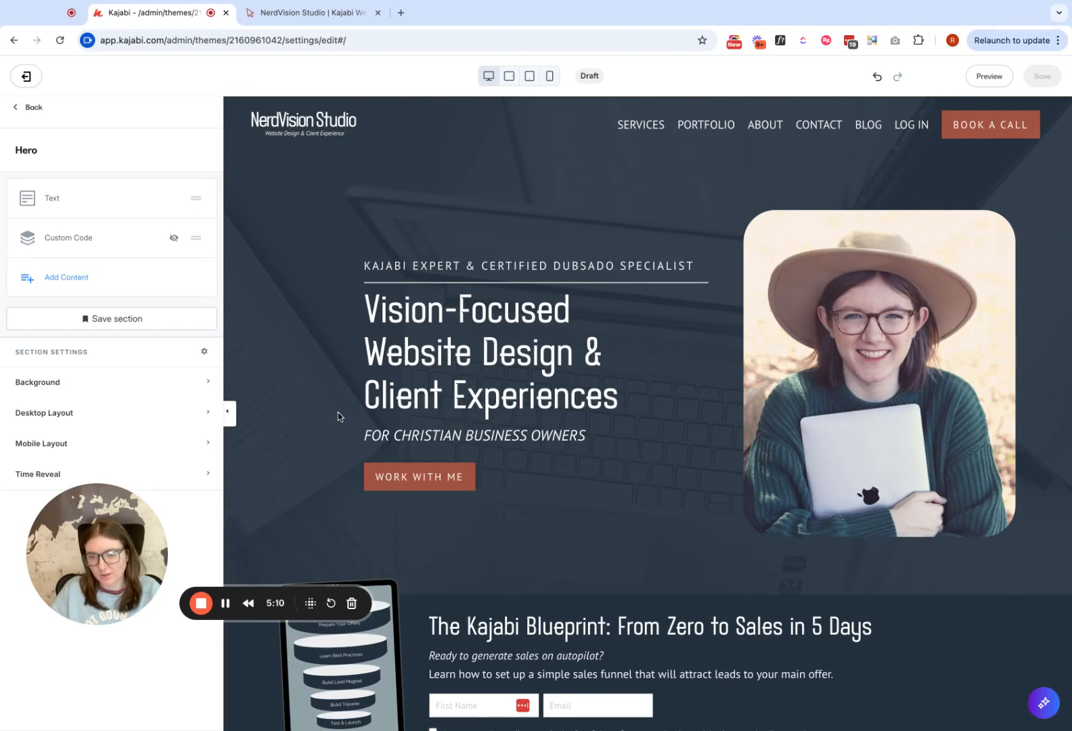
- Show the hidden Custom Code block in the Hero section again and save the page
left_click(152, 239)
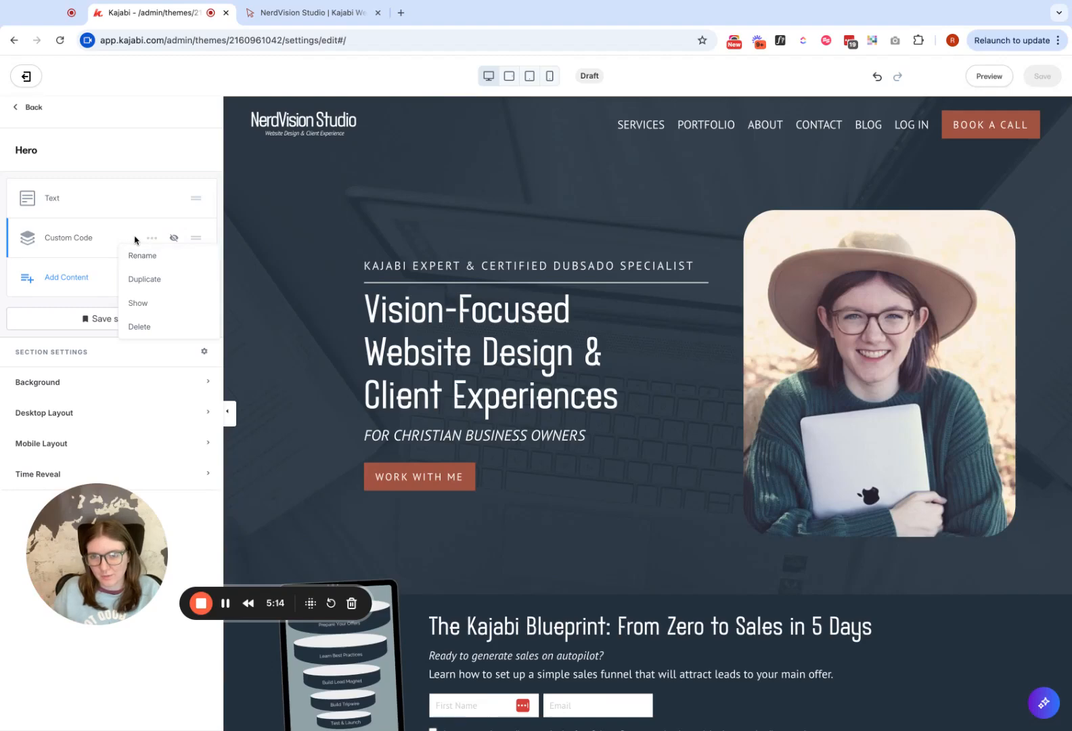
left_click(66, 241)
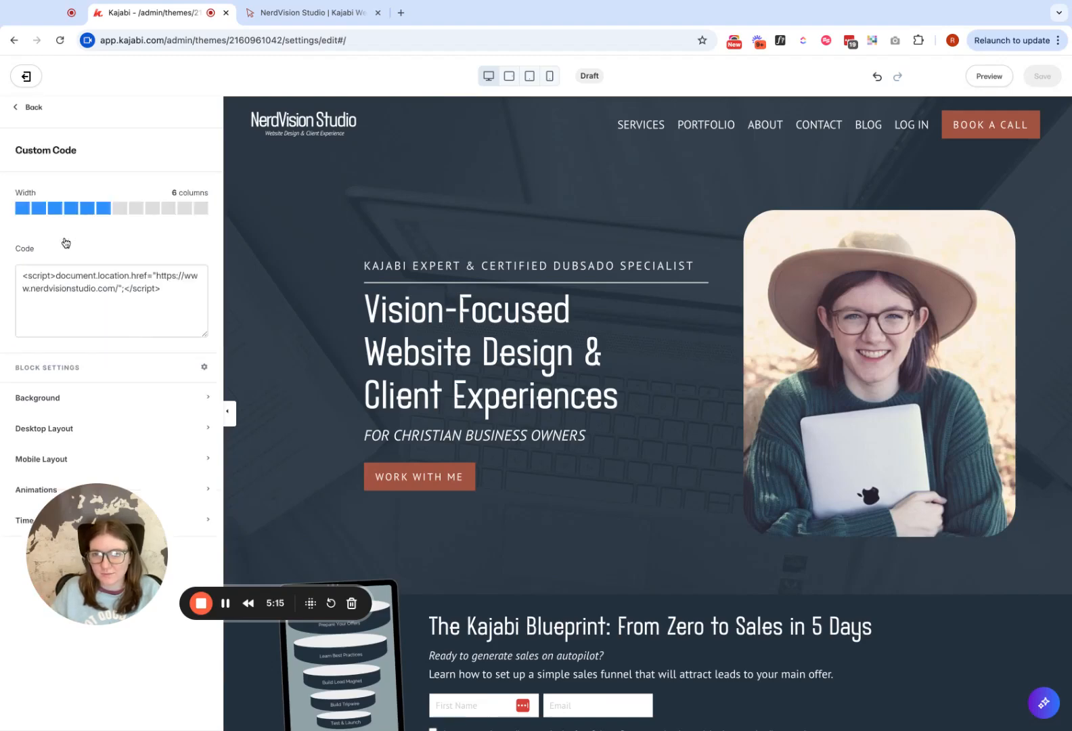
left_click(26, 111)
left_click(157, 238)
left_click(162, 302)
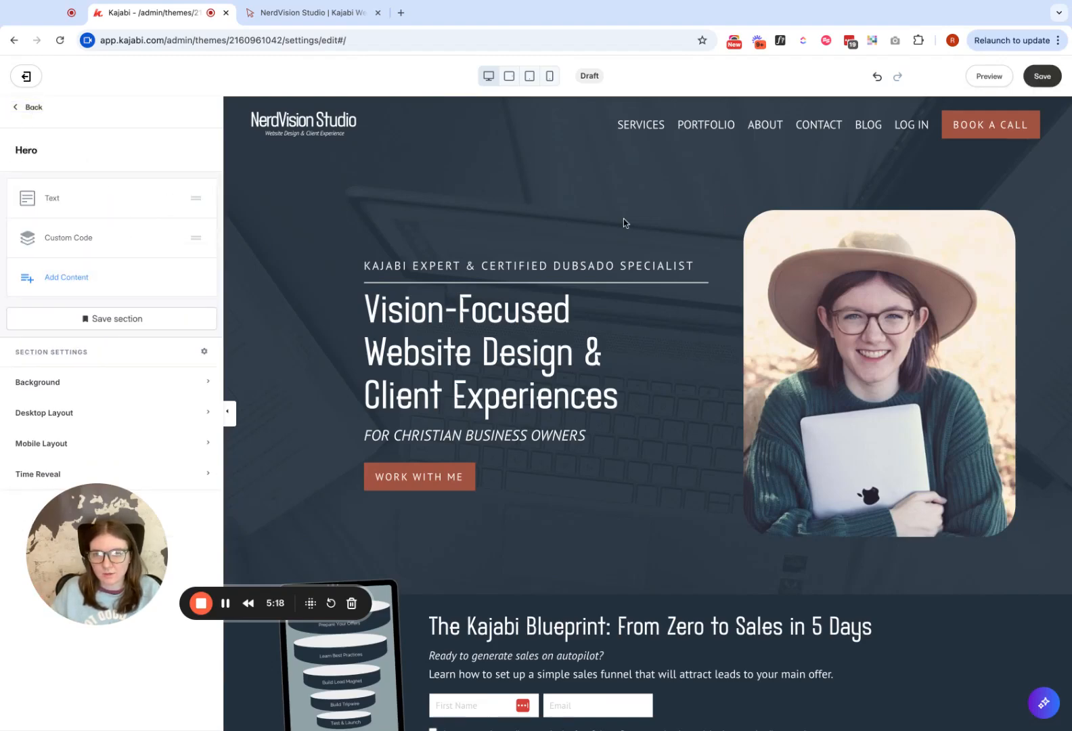
left_click(1042, 76)
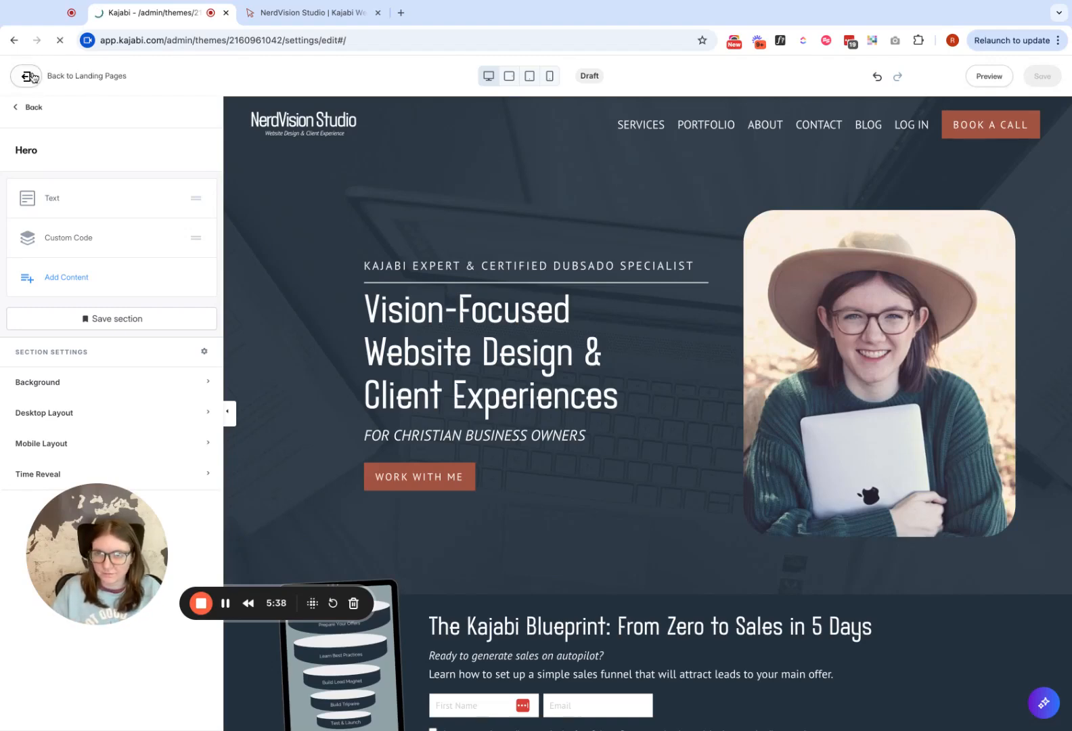
- Close the NerdVision Studio tab and open the Homepage options in the site's Site Details settings
left_click(378, 13)
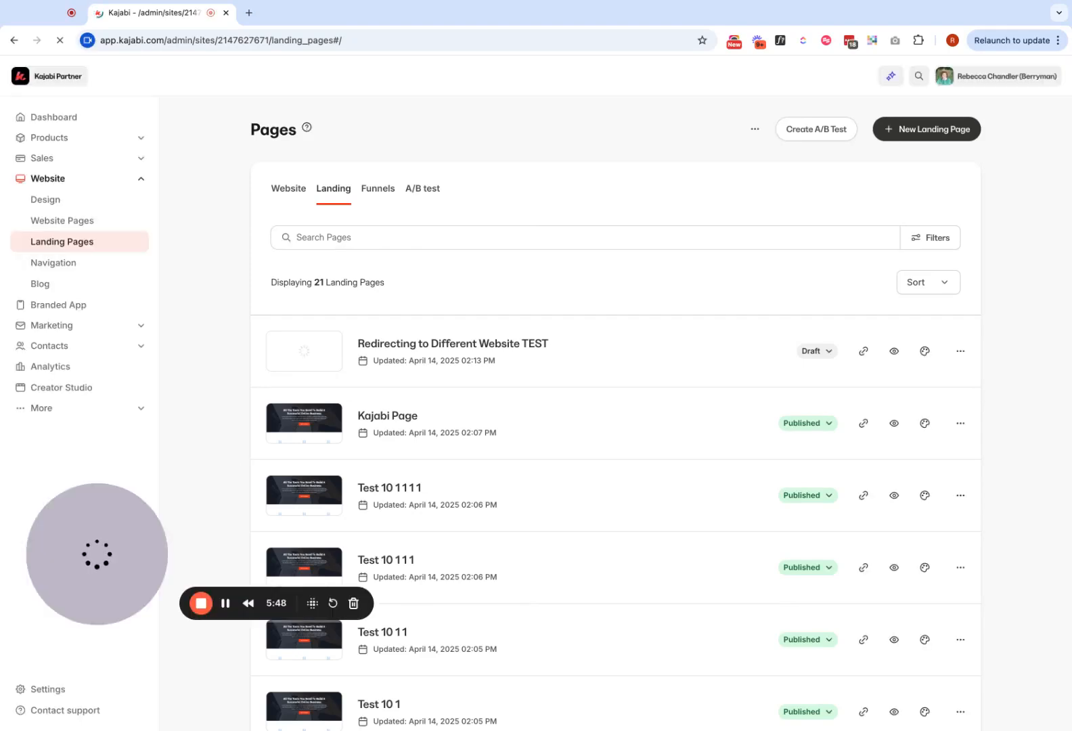
left_click(71, 691)
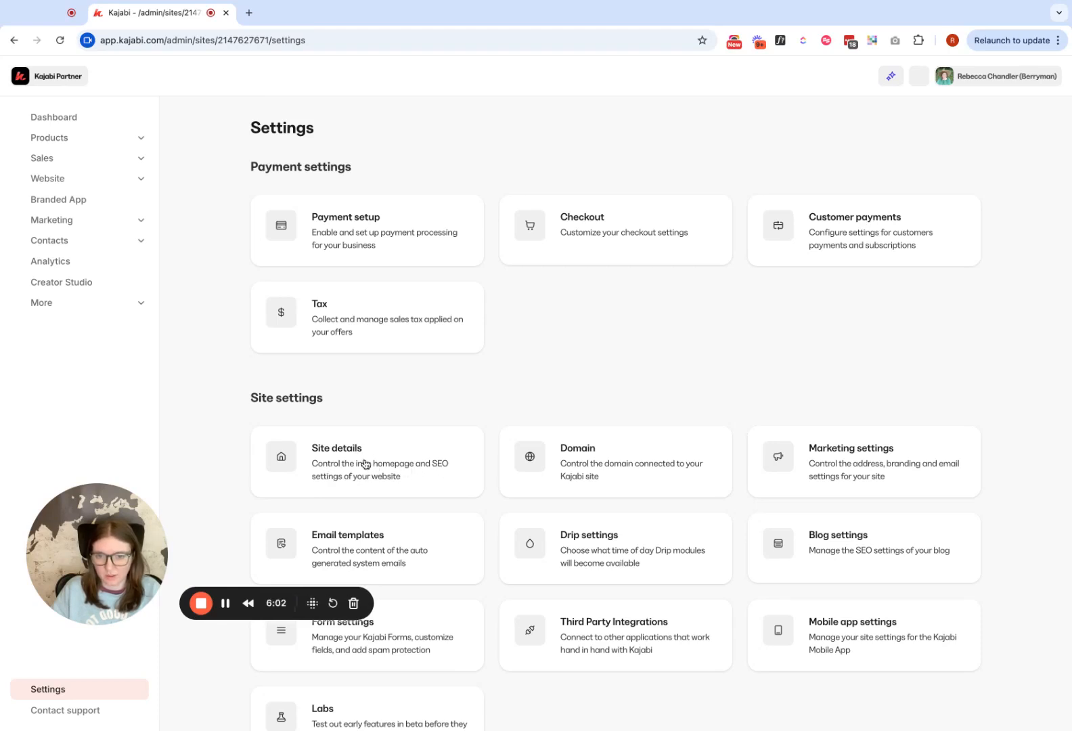
left_click(391, 472)
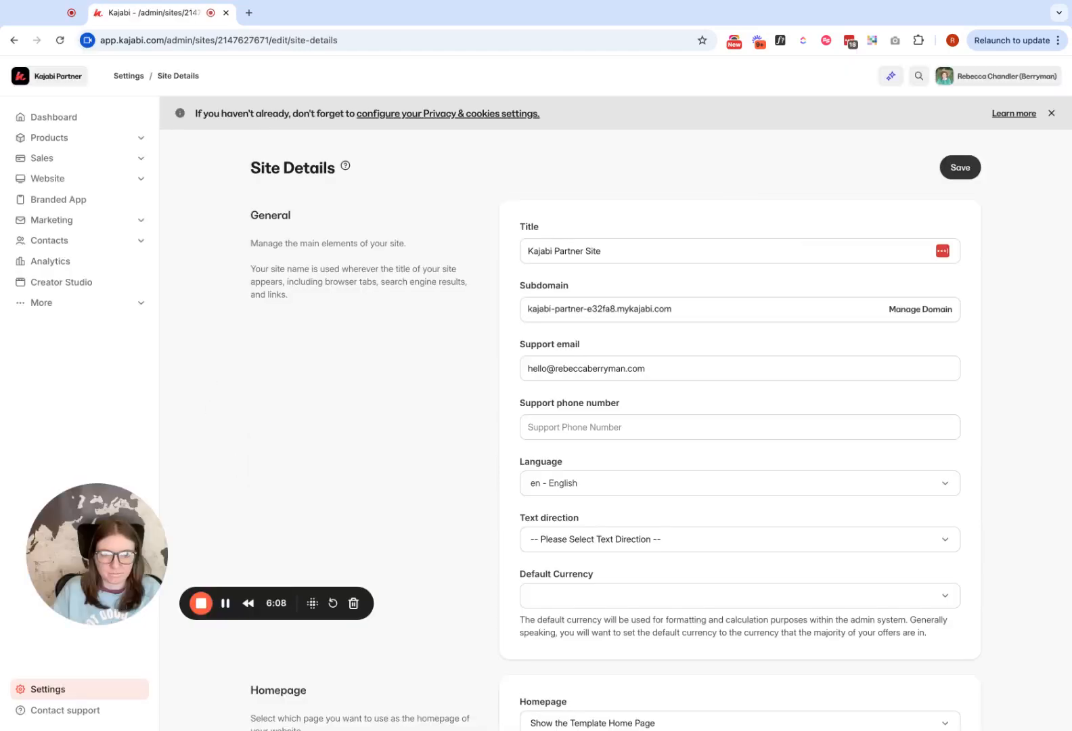
scroll(616, 413, "down", 10)
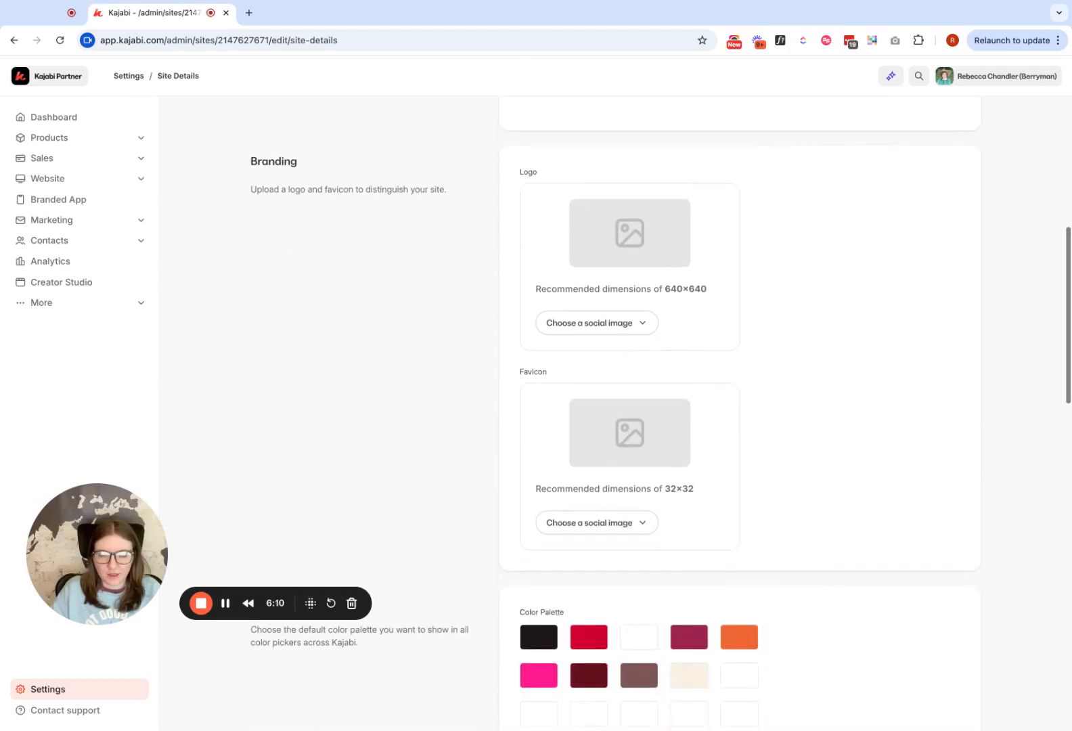
scroll(569, 386, "up", 5)
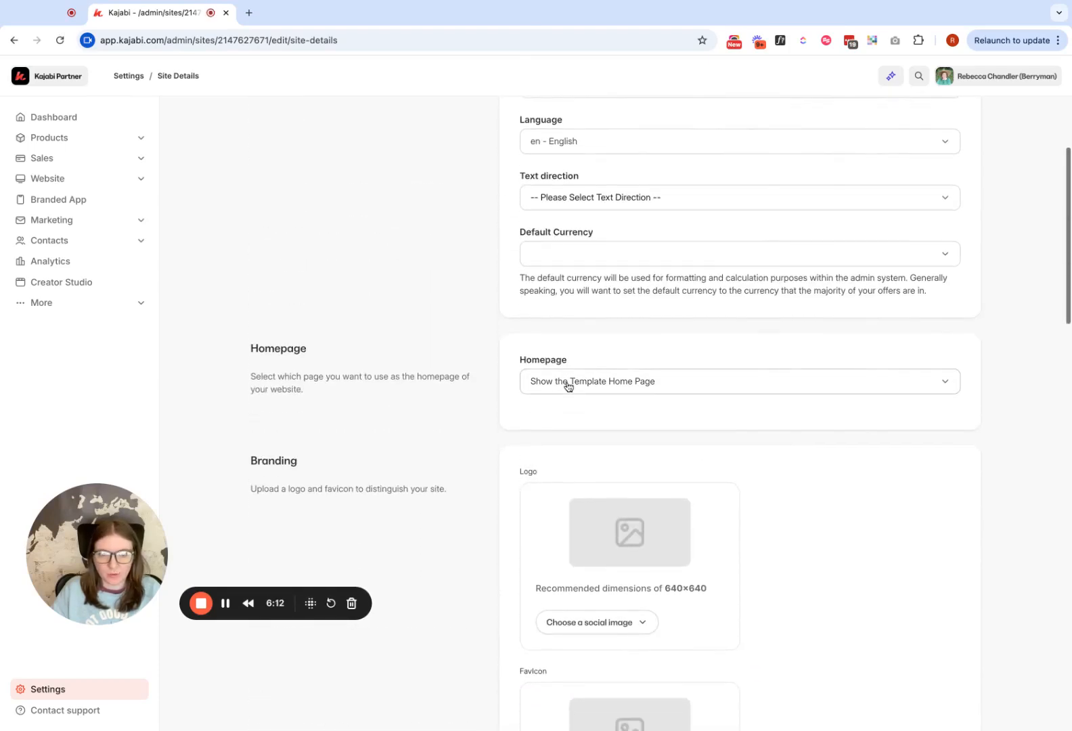
- Try to set the homepage to Show a Landing Page and look for the redirect page among the landing pages
left_click(612, 388)
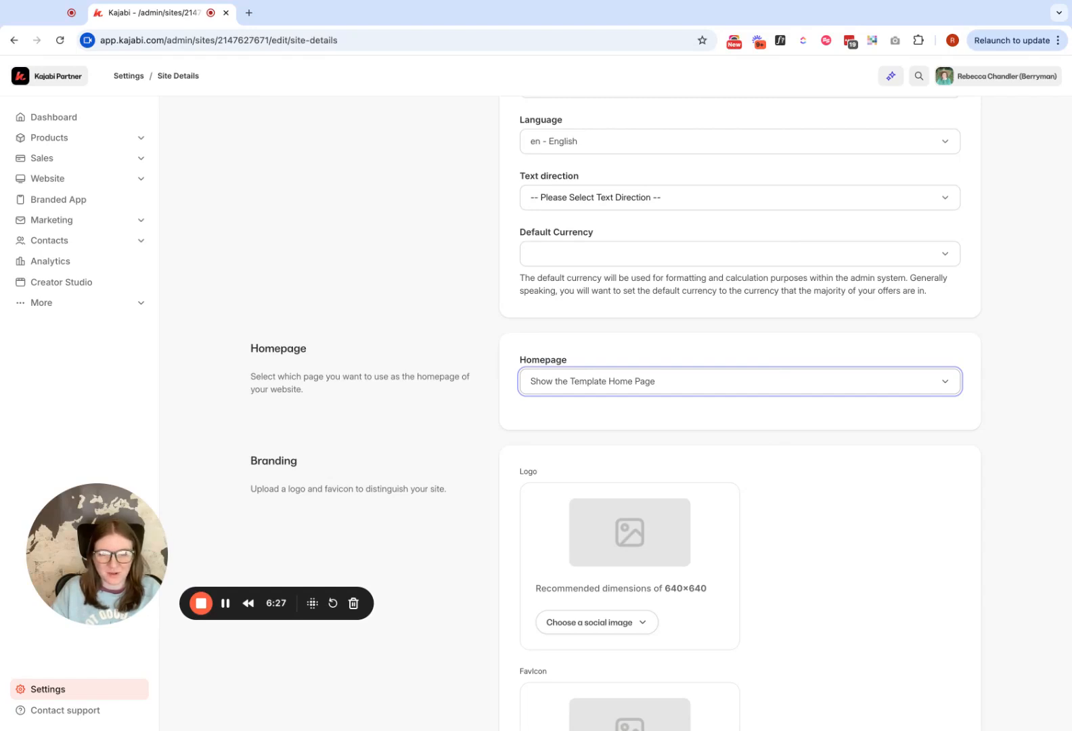
left_click(589, 377)
left_click(564, 445)
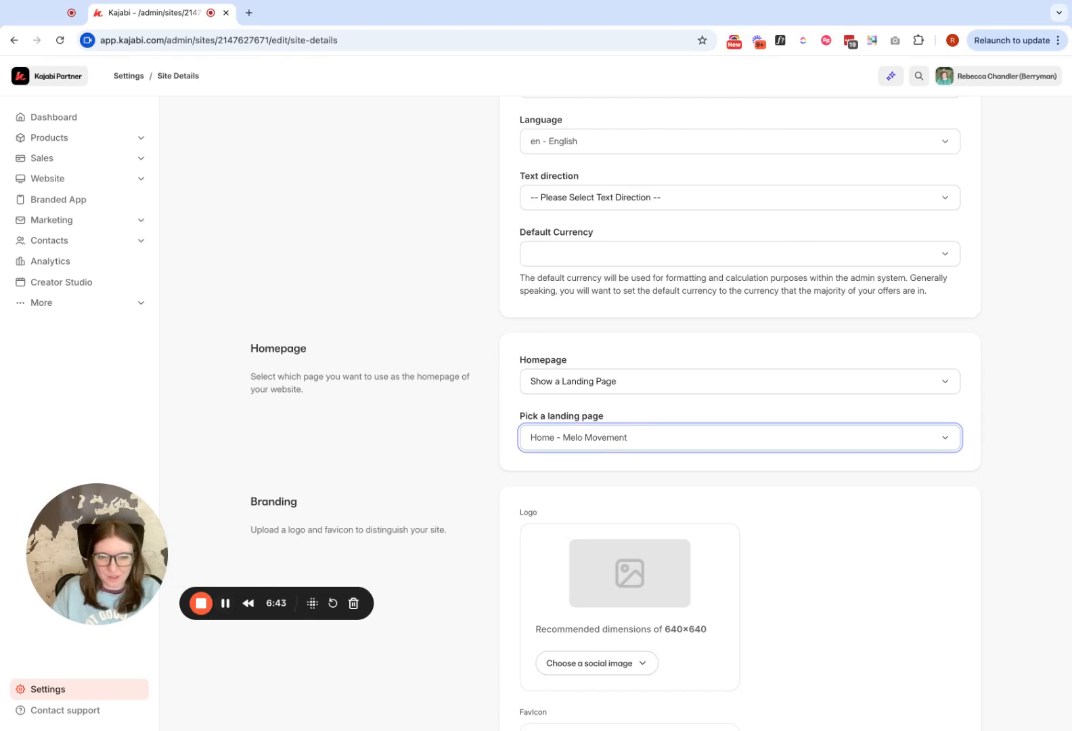
- Publish the landing page Redirecting to Different Website TEST from the landing pages list
left_click(227, 603)
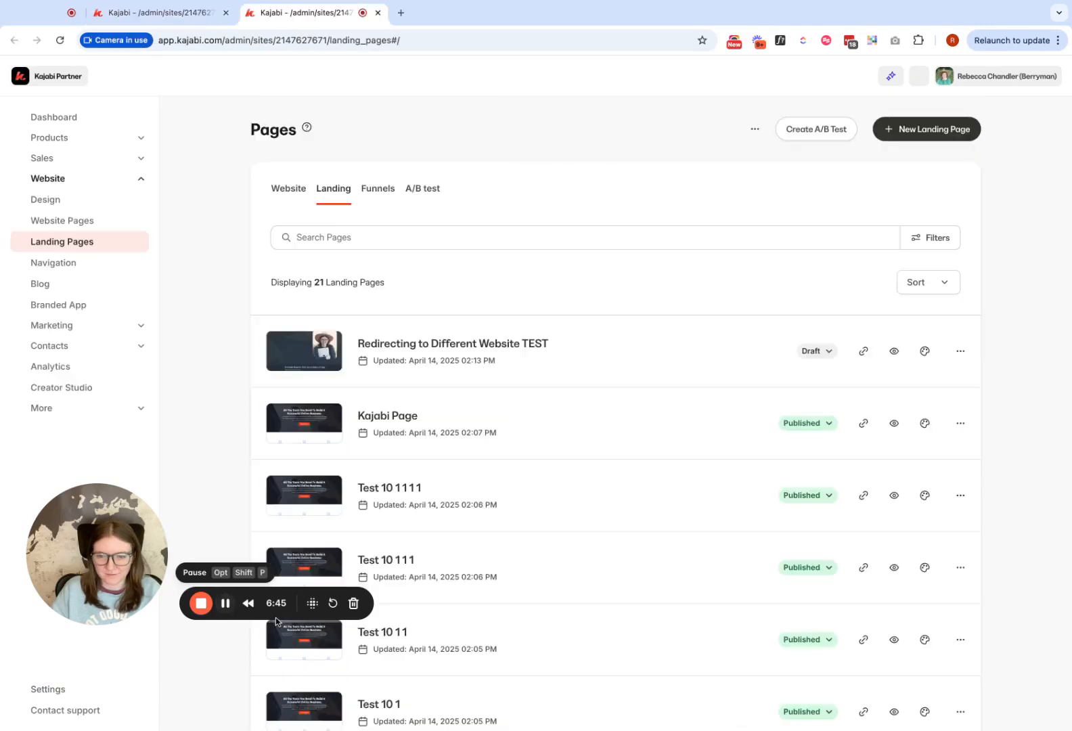
left_click(824, 356)
left_click(759, 384)
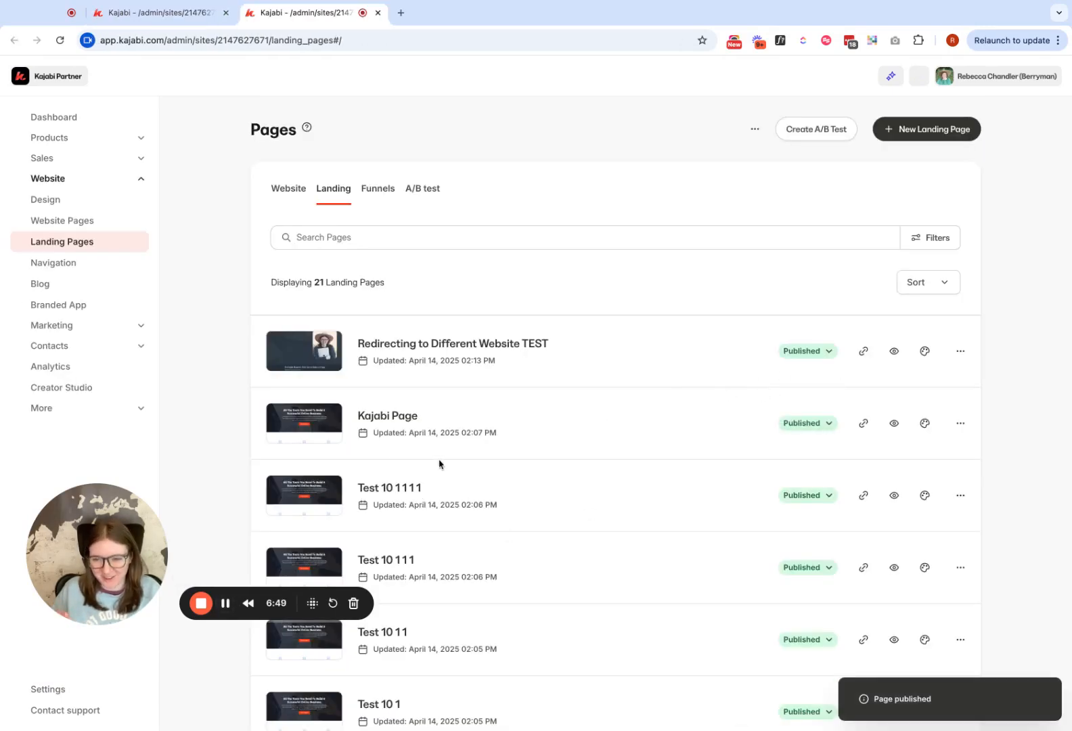
- Return to the Site Details tab and reload it to refresh the choice of landing pages
left_click(153, 12)
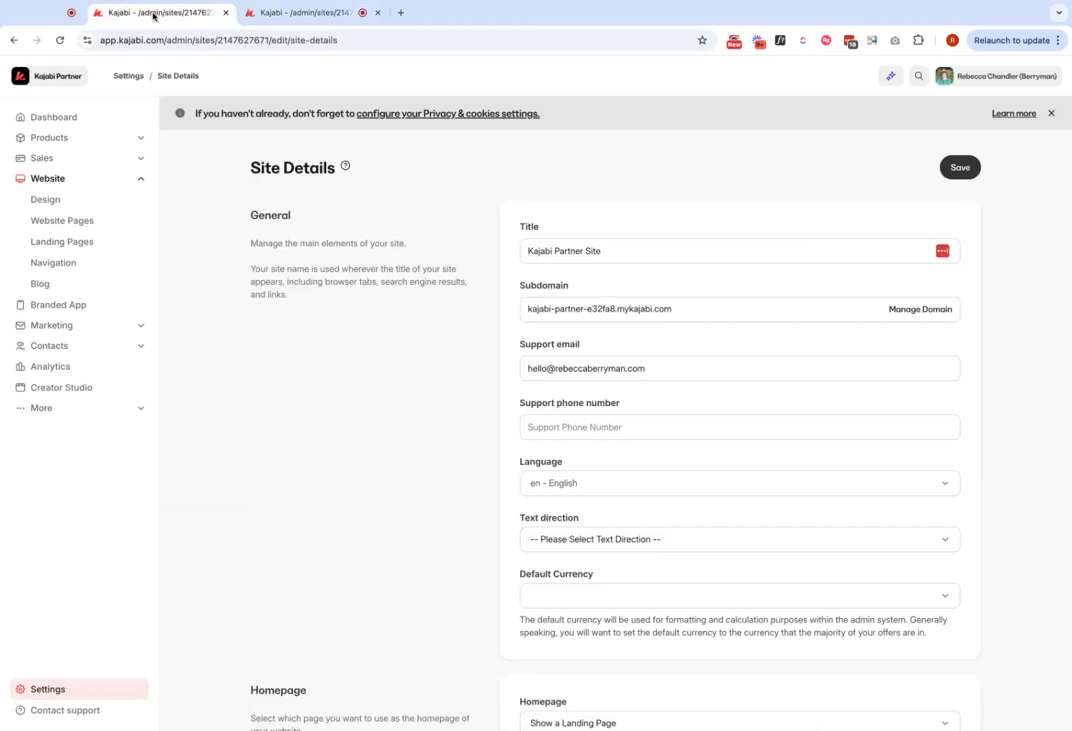
scroll(399, 514, "down", 4)
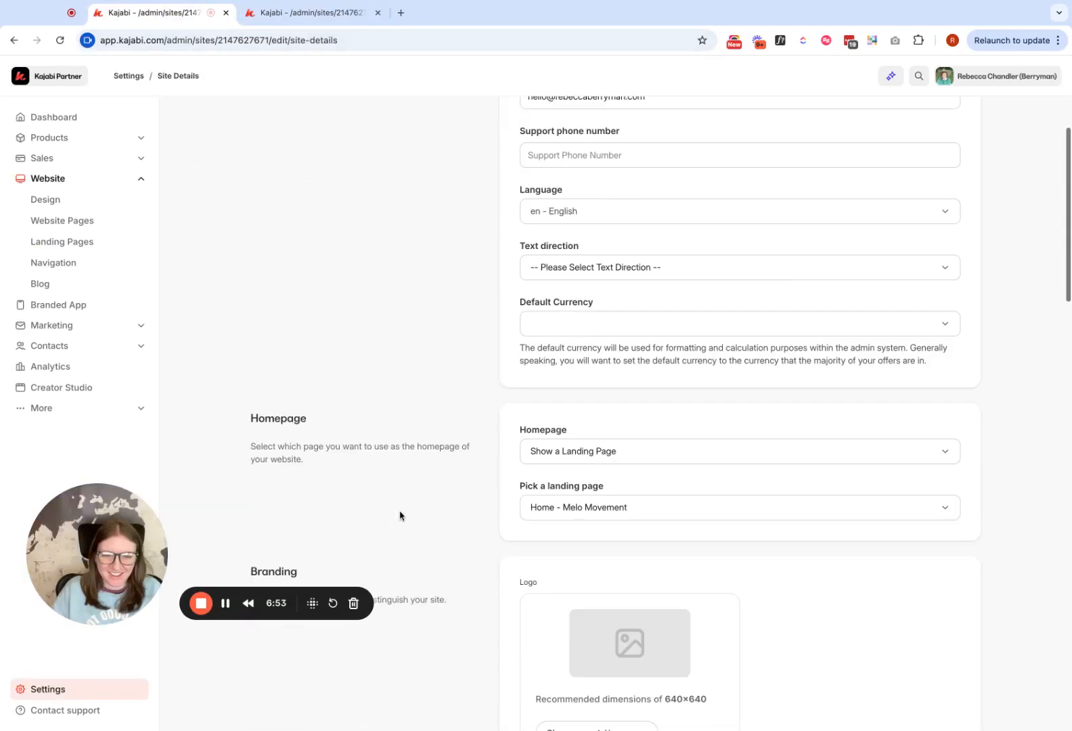
left_click(642, 510)
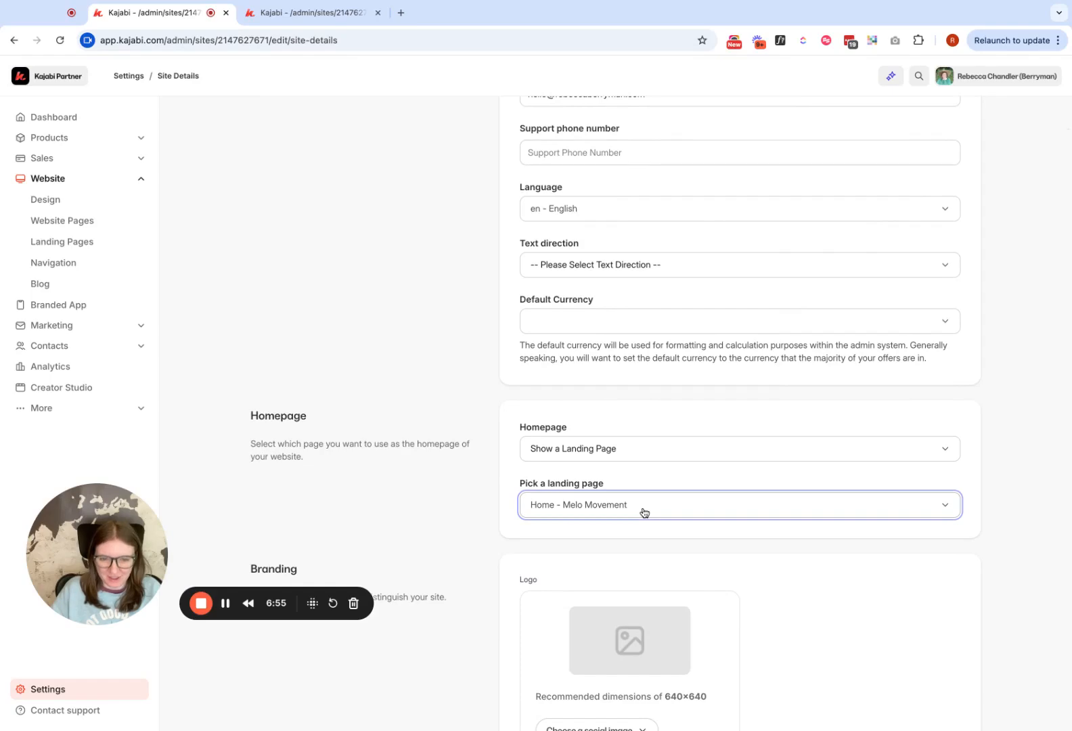
key("super+r")
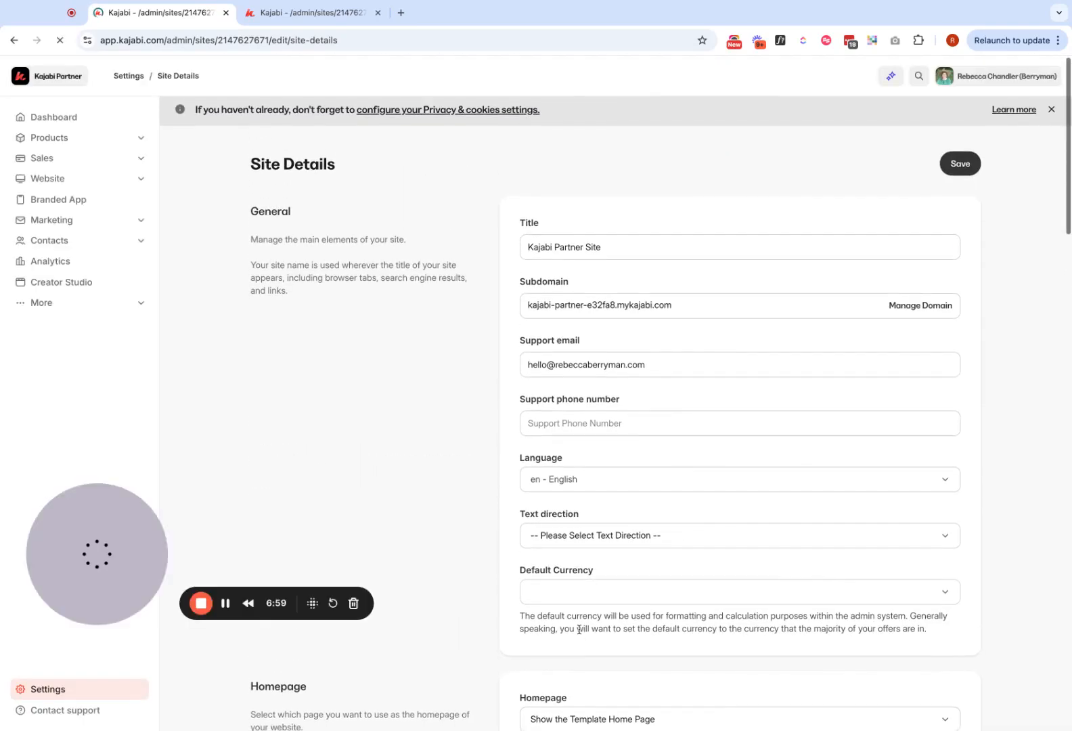
- Set the homepage to Show a Landing Page using Redirecting to Different Website TEST, and save the site details
scroll(577, 623, "down", 3)
left_click(576, 538)
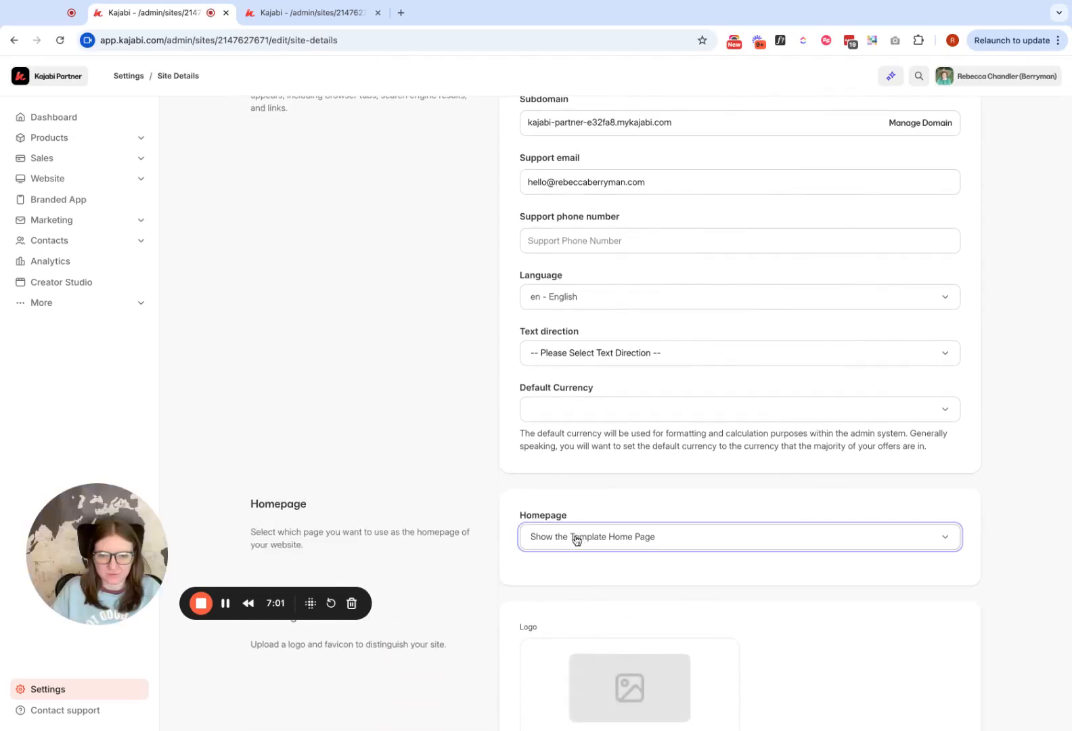
left_click(575, 538)
left_click(586, 596)
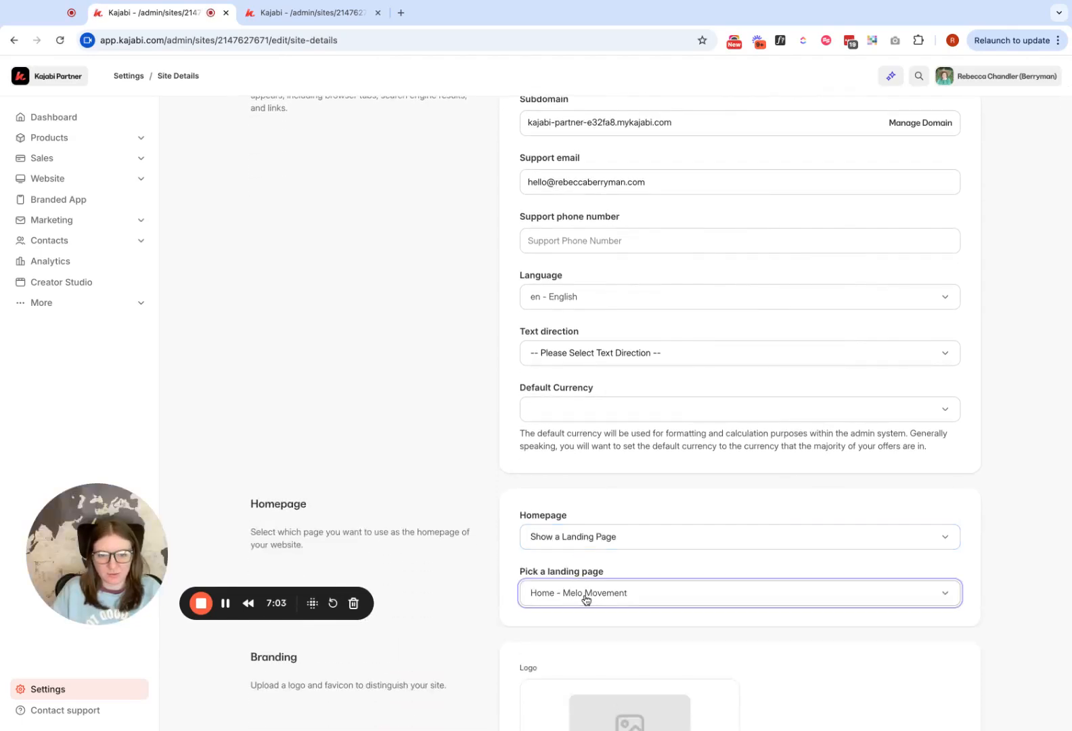
scroll(740, 413, "down", 3)
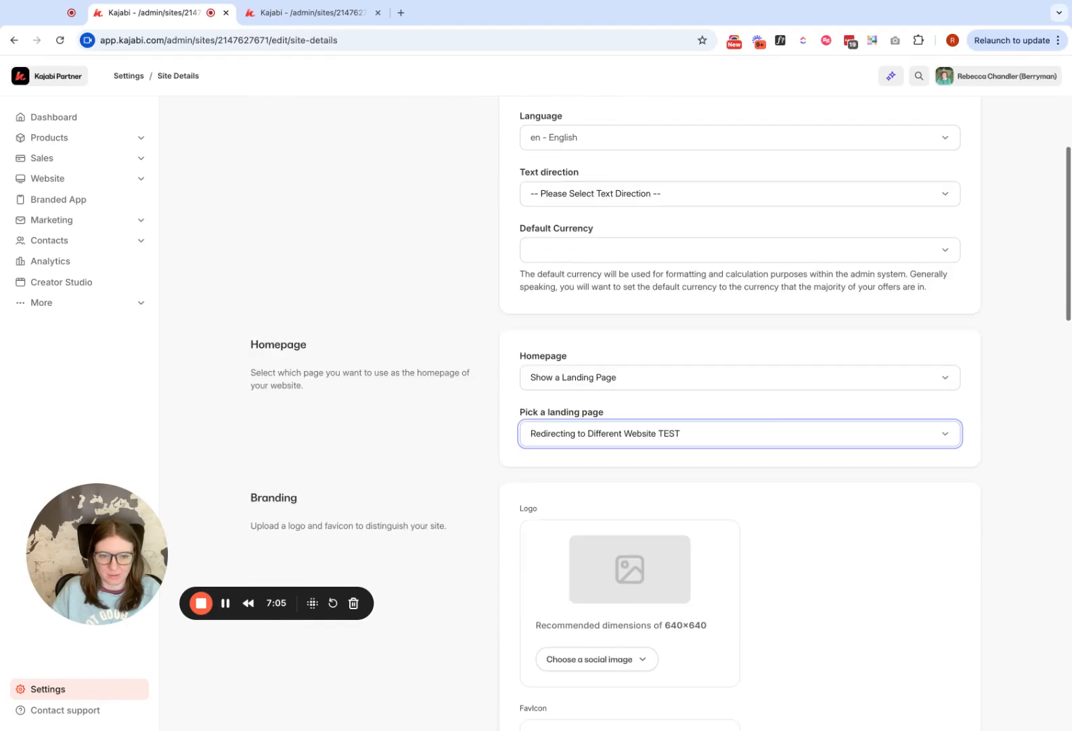
scroll(740, 413, "up", 6)
left_click(954, 168)
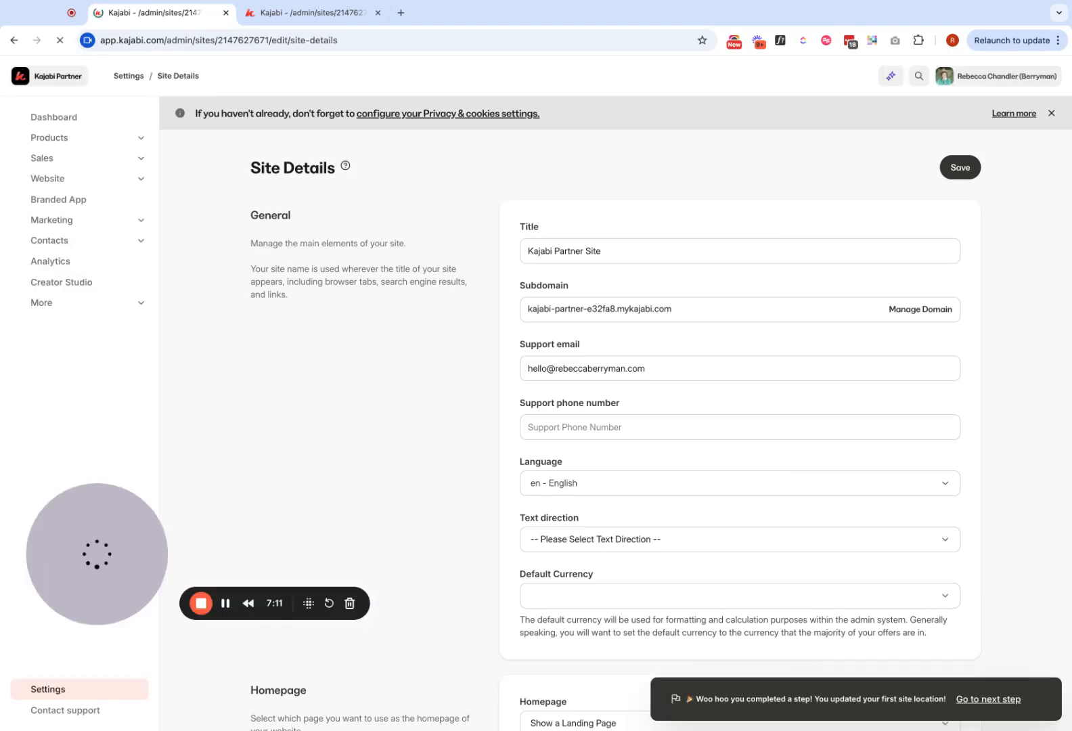
- Examine the header logo's settings in the page editor of Kajabi Page for a link option
left_click(311, 13)
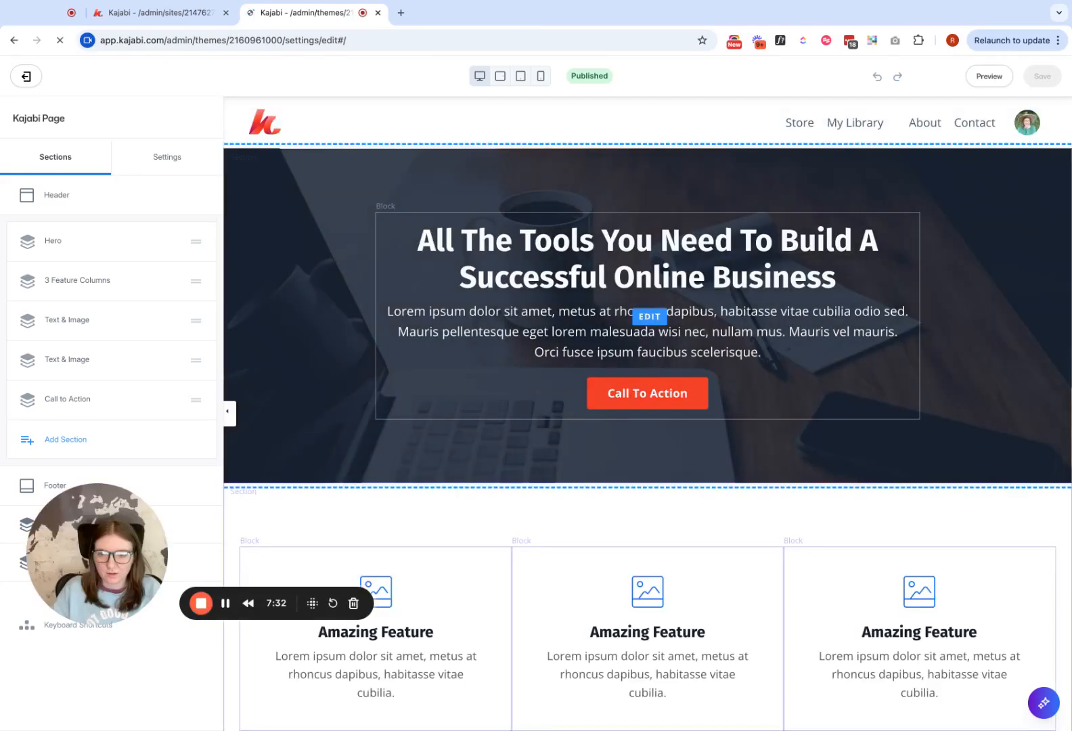
left_click(266, 122)
scroll(111, 302, "down", 1)
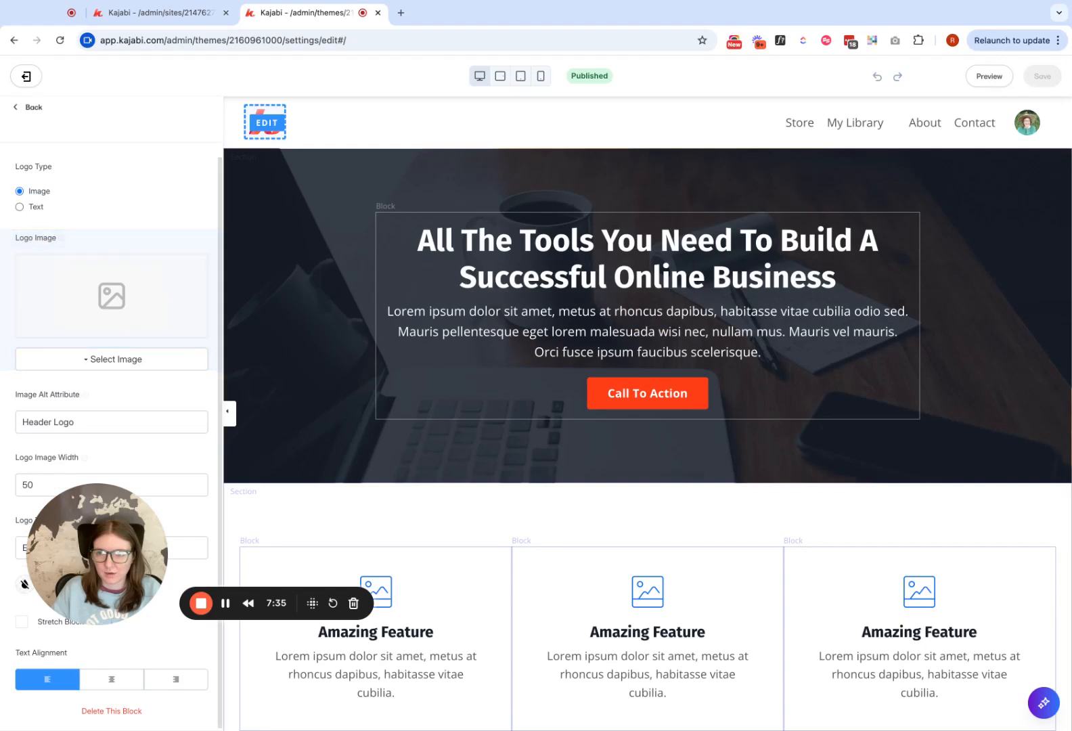
left_click_drag(97, 554, 374, 622)
scroll(112, 433, "up", 1)
scroll(112, 433, "down", 1)
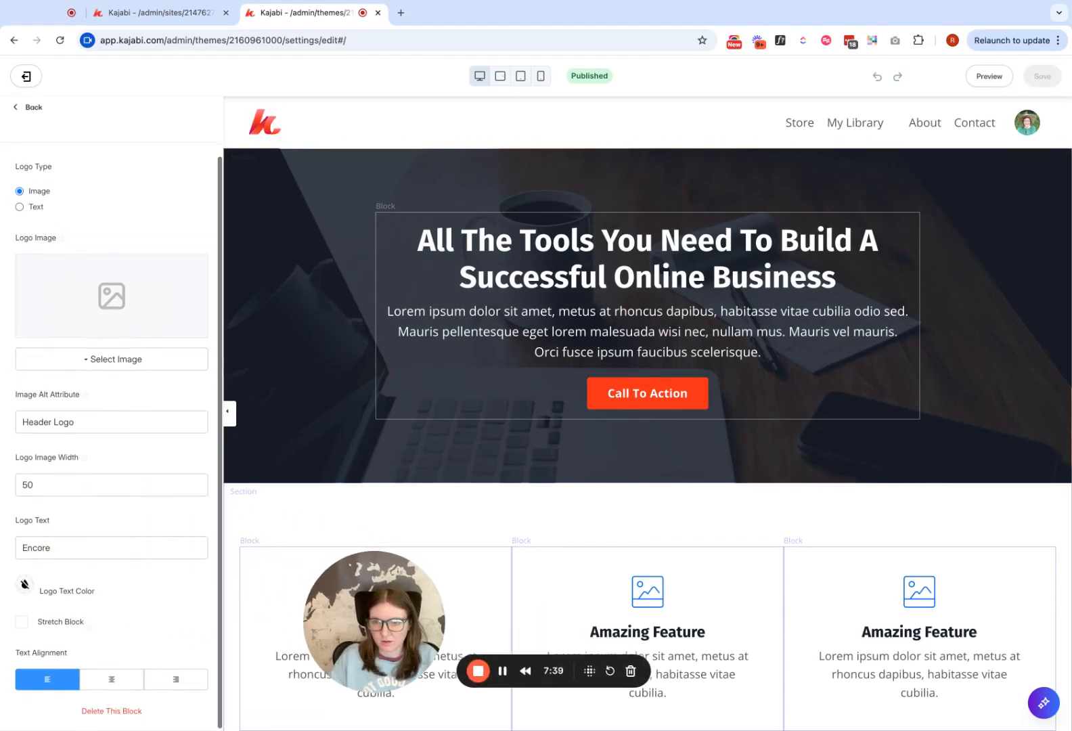
scroll(112, 433, "up", 1)
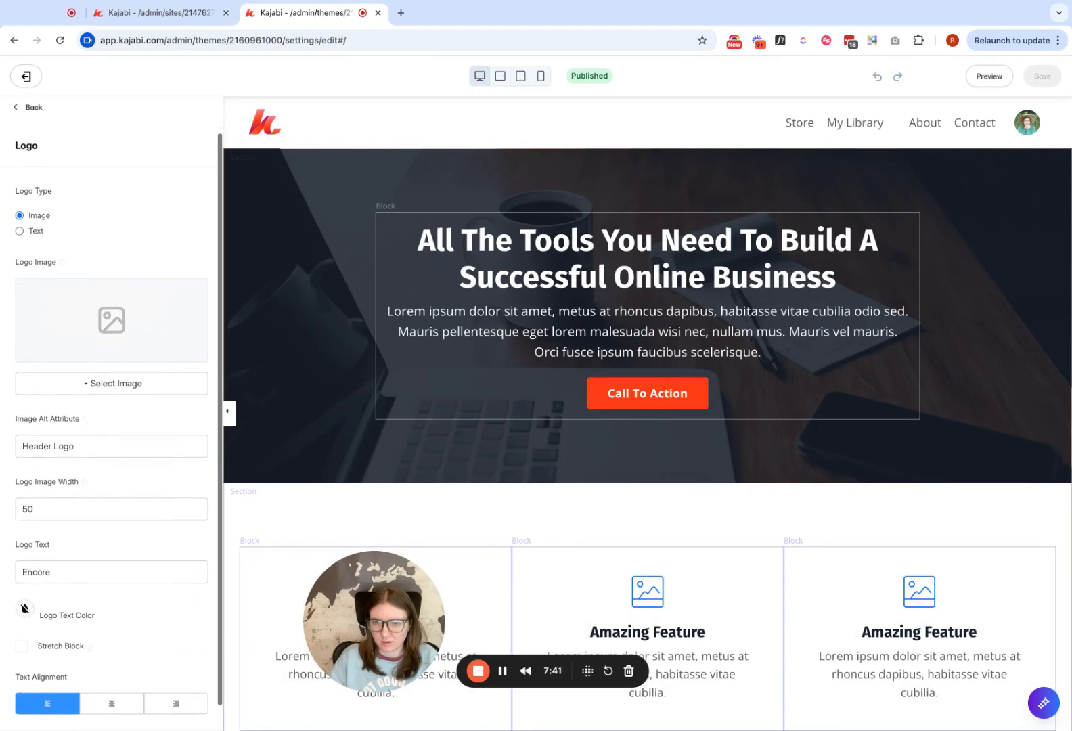
scroll(112, 434, "down", 1)
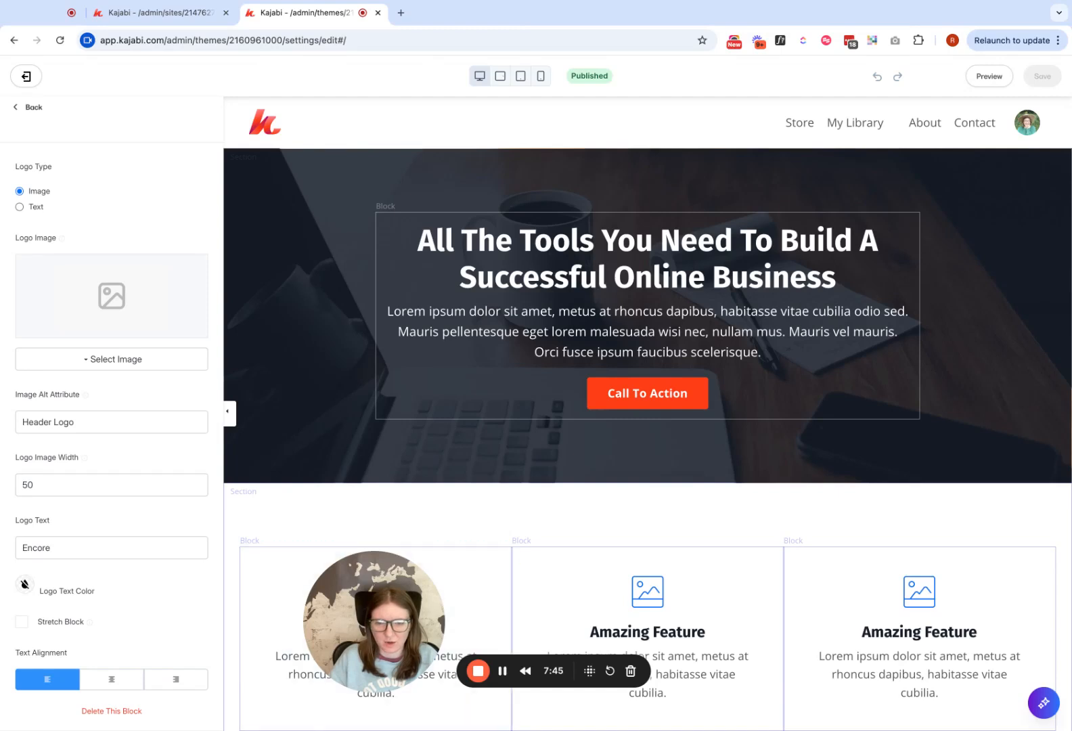
left_click_drag(374, 621, 302, 616)
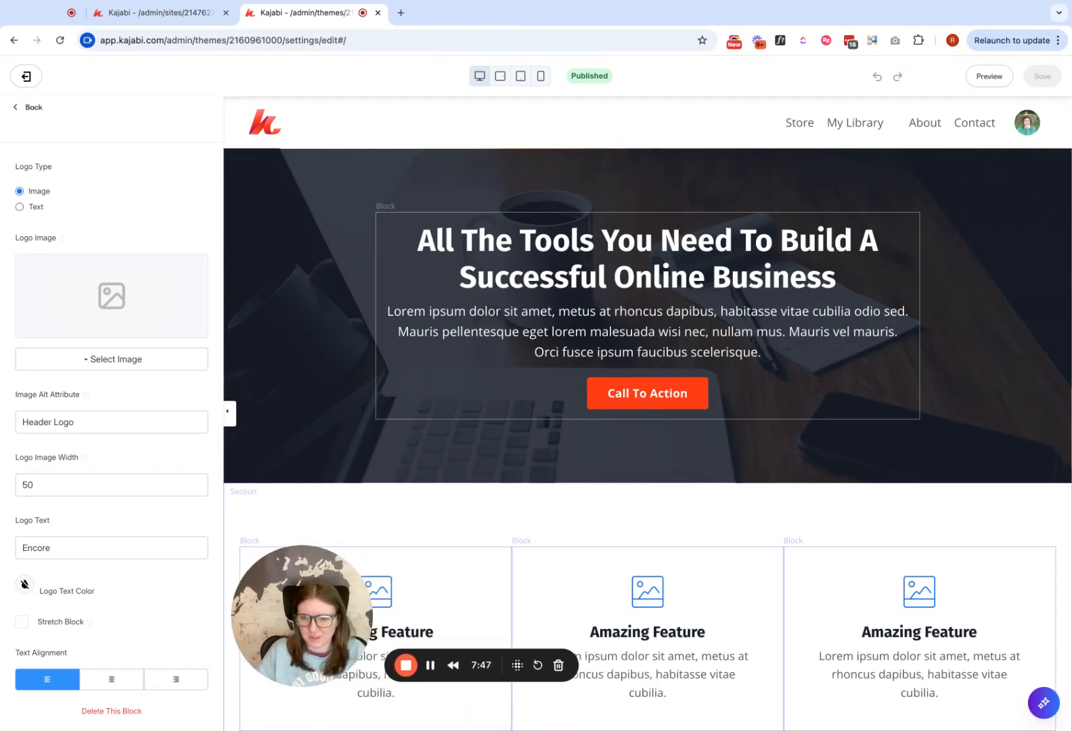
scroll(112, 433, "up", 1)
scroll(112, 433, "down", 1)
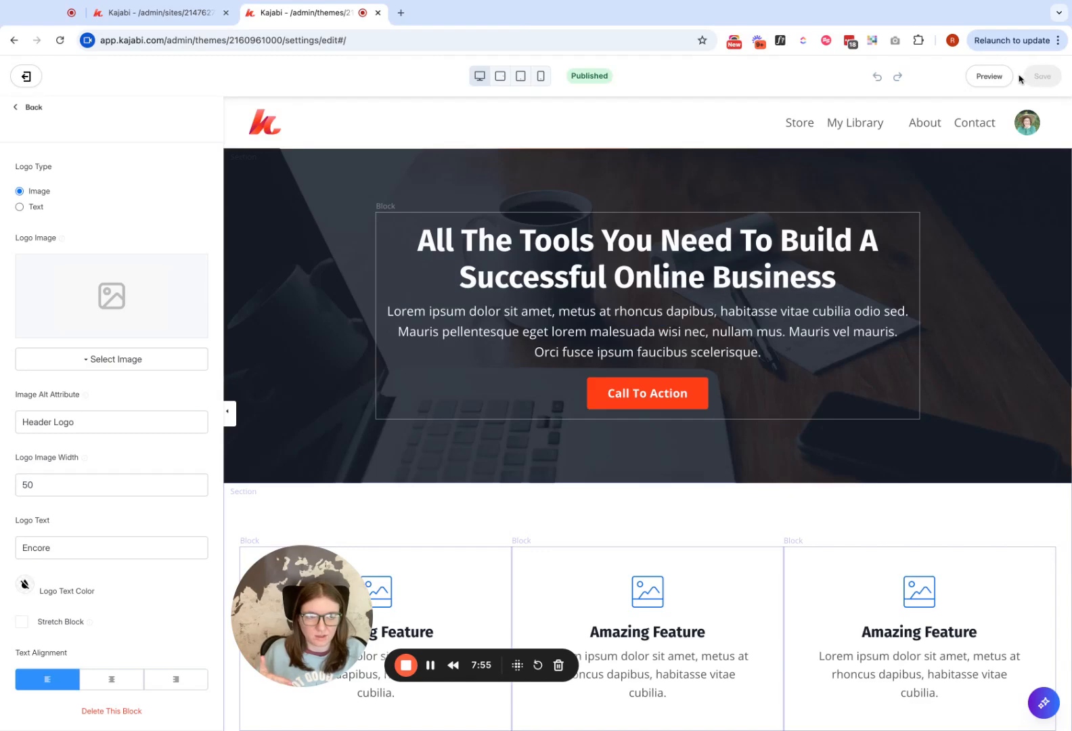
- Preview Kajabi Page, follow its header logo to the homepage, and look through the website it redirects to
left_click(995, 79)
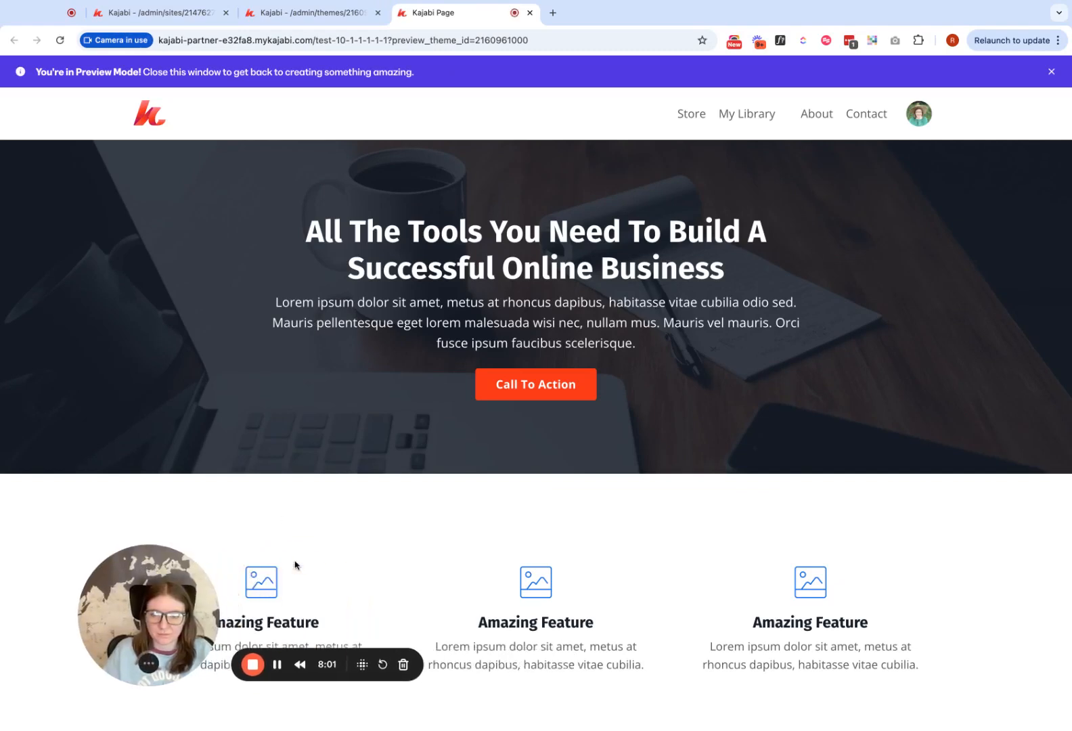
left_click(153, 120)
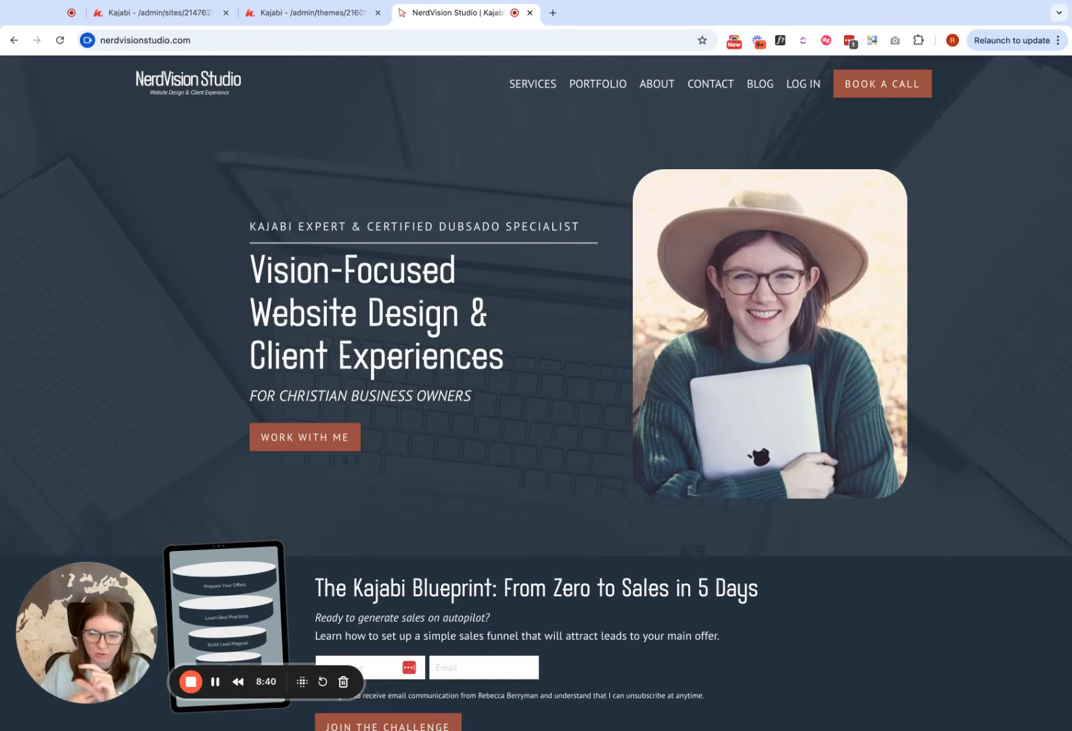
scroll(454, 410, "down", 20)
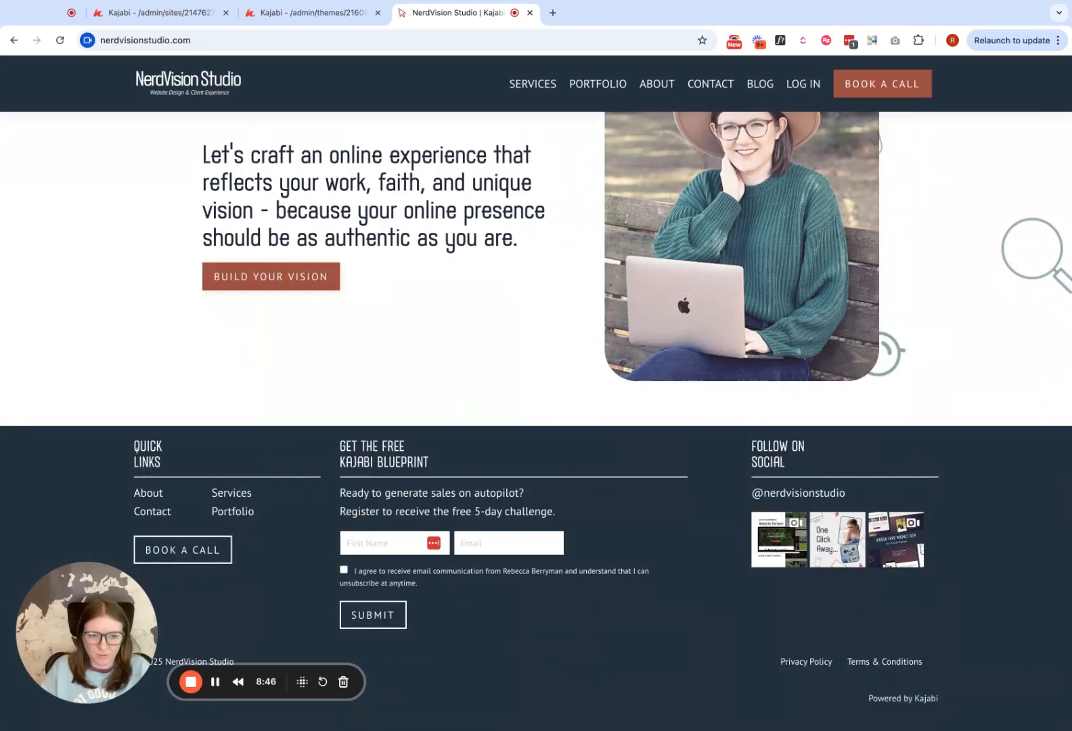
scroll(536, 417, "up", 1)
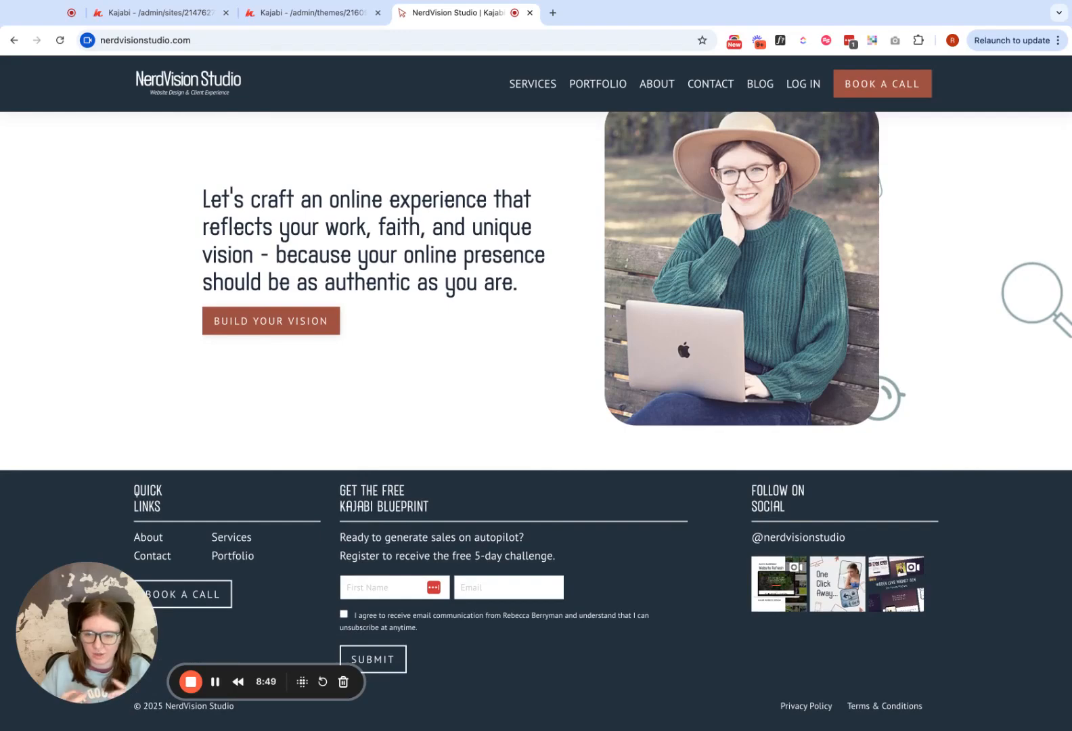